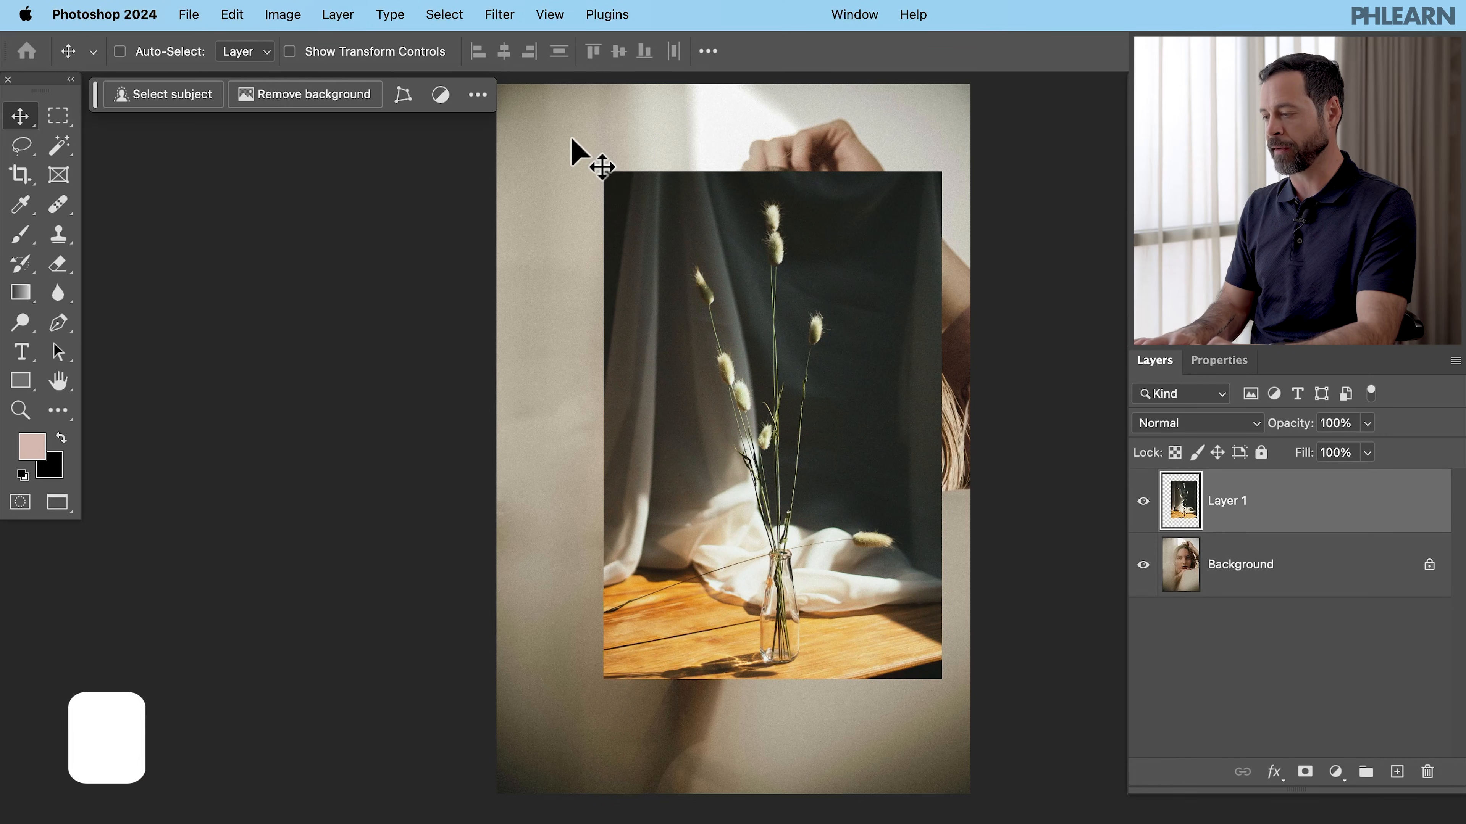
- Scale the vase photo layer to 142% so it covers the whole portrait canvas
left_click_drag(808, 454, 782, 463)
key("super+t")
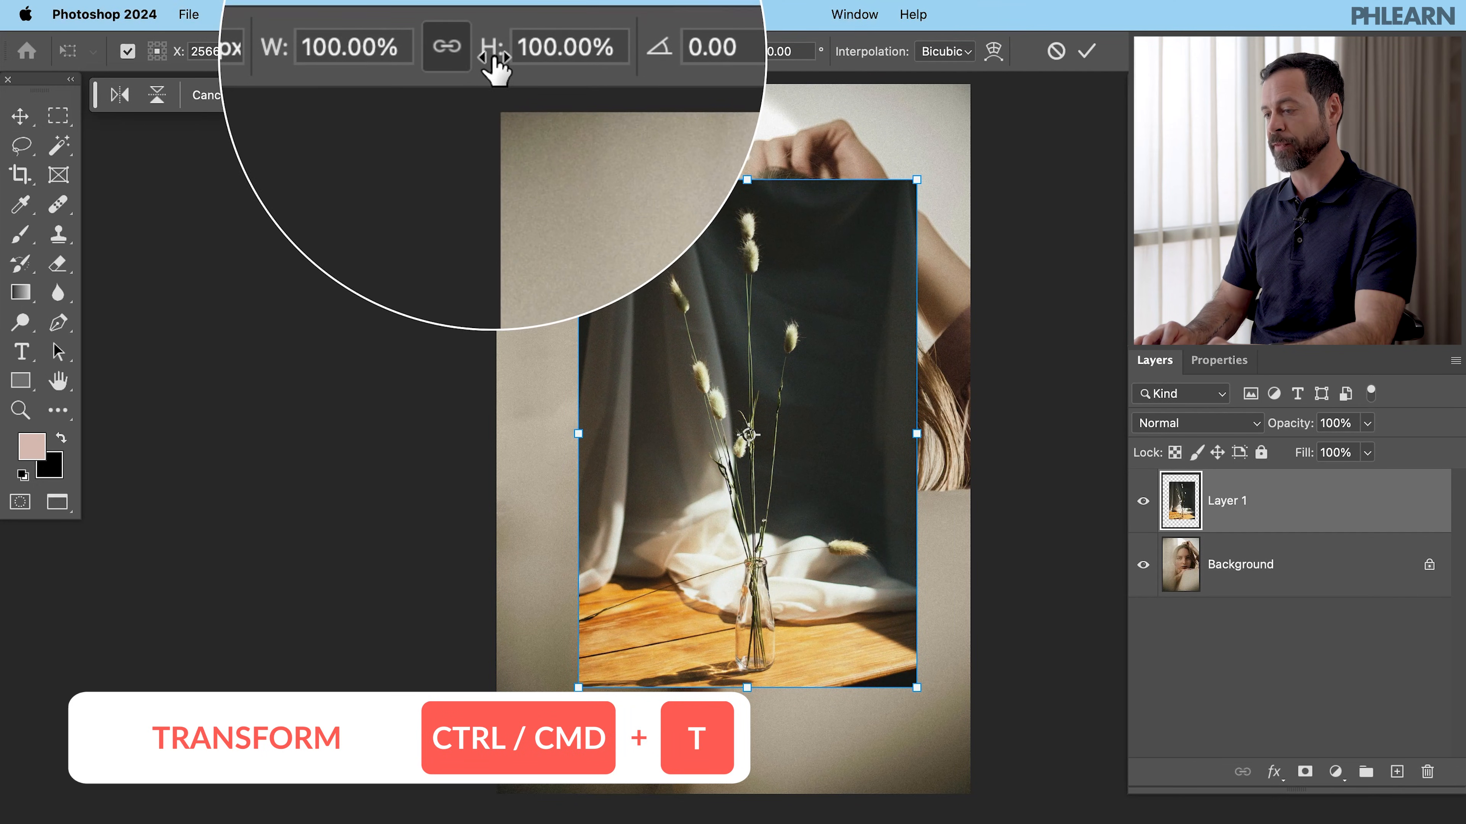
left_click_drag(492, 64, 537, 64)
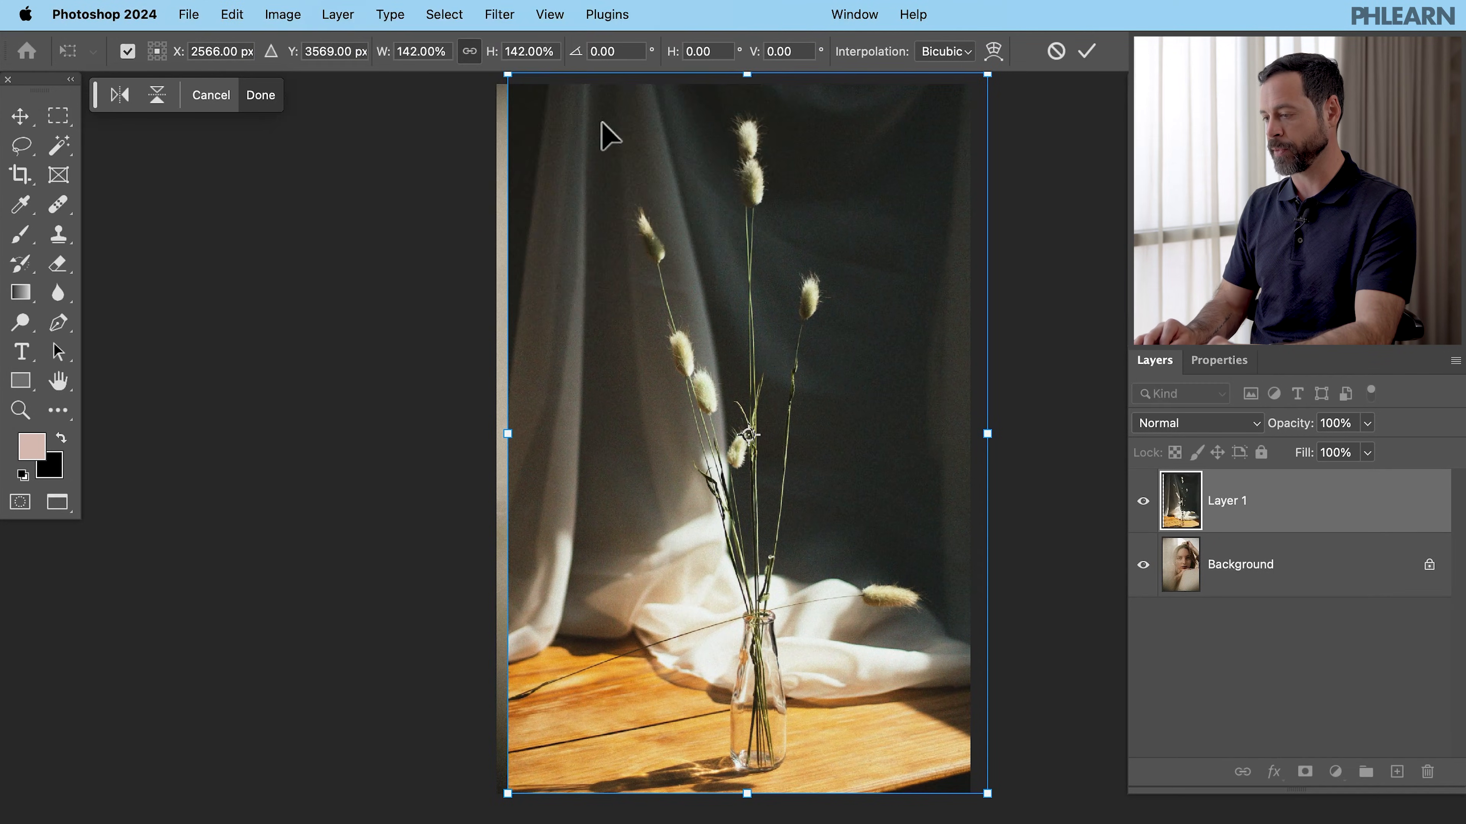
left_click_drag(761, 233, 754, 239)
key("Return")
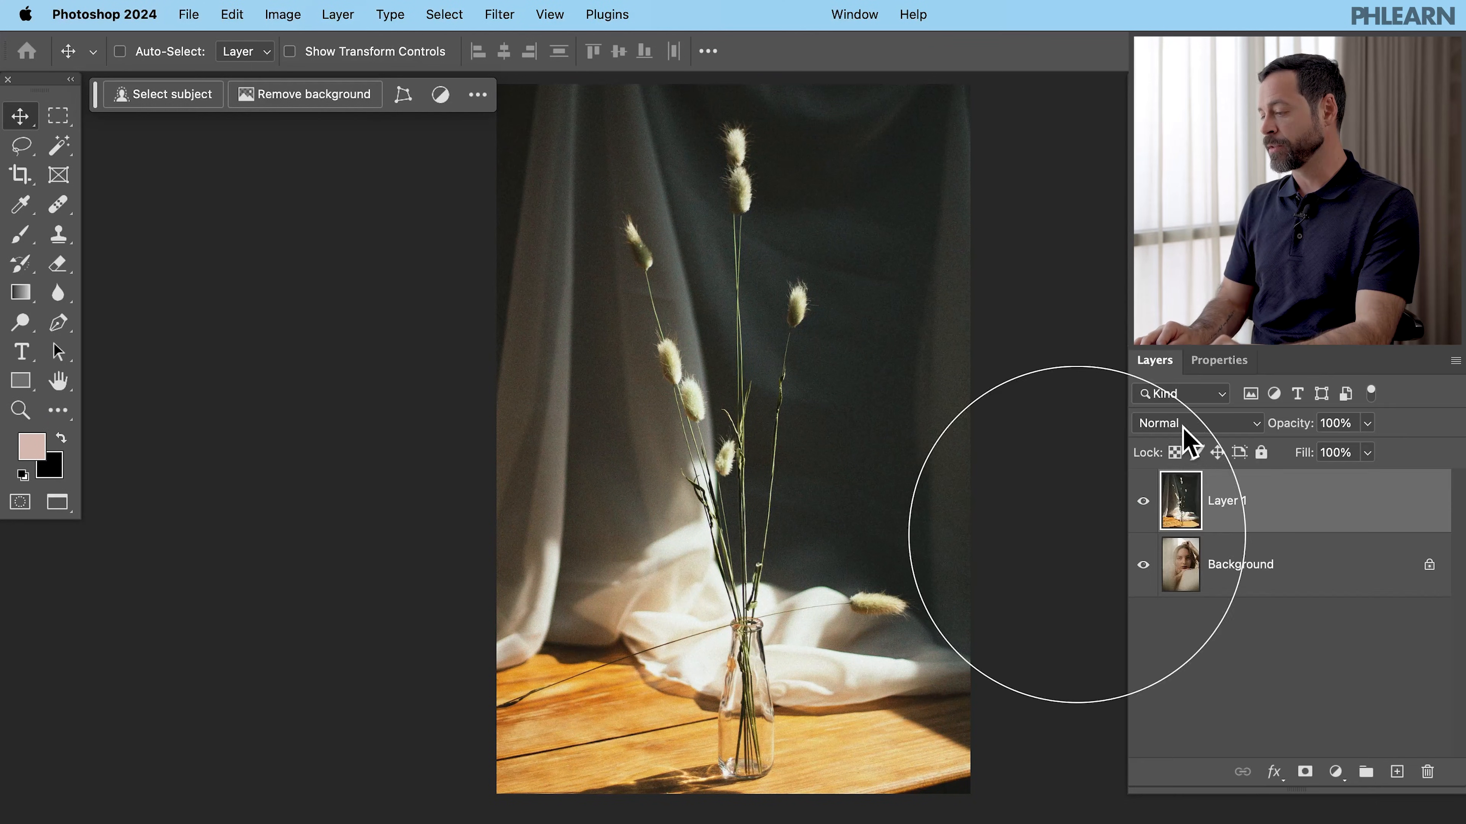
- Set the vase layer's blend mode to Screen
left_click(1182, 427)
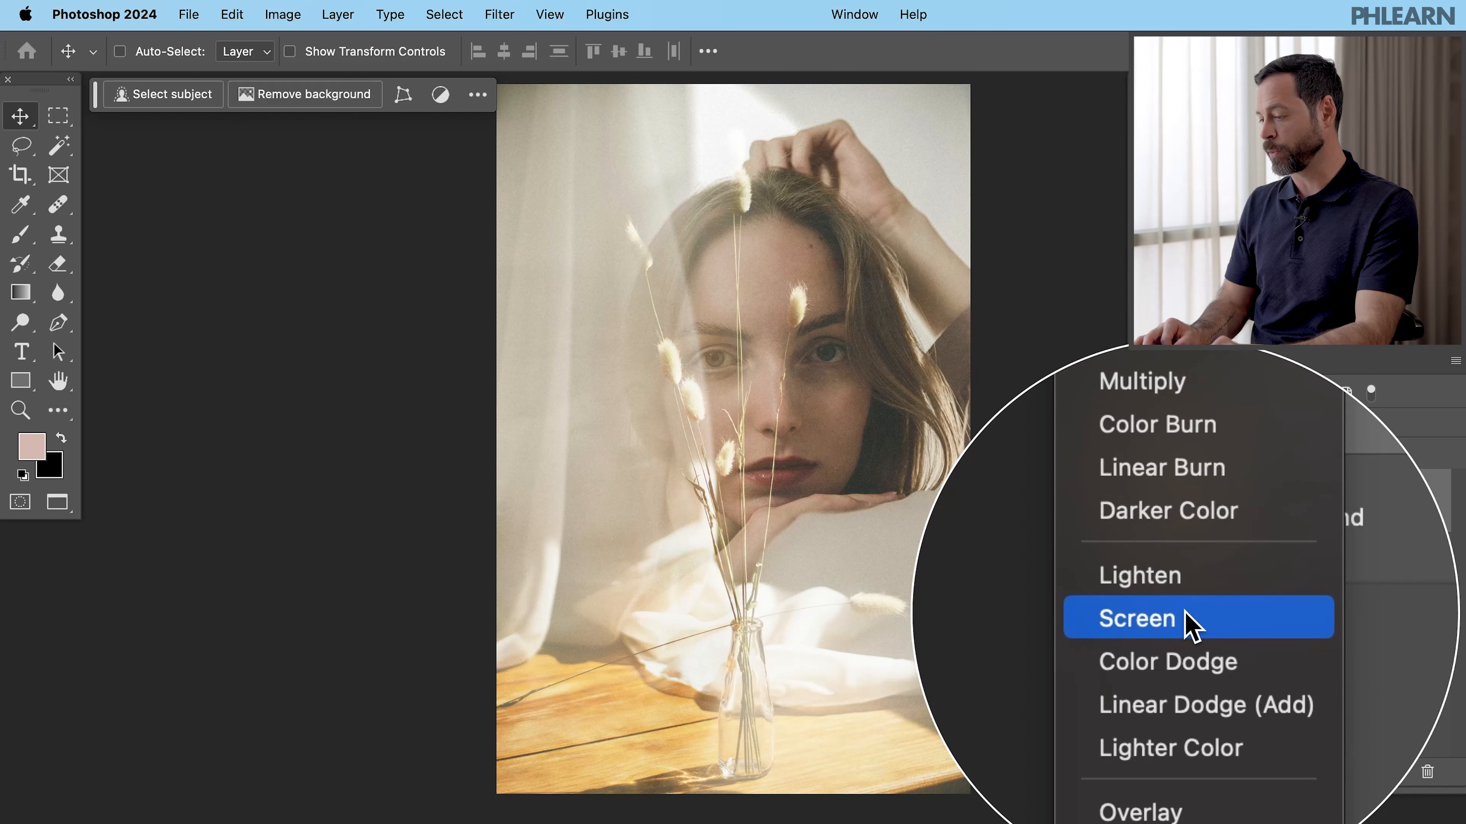
left_click(1187, 624)
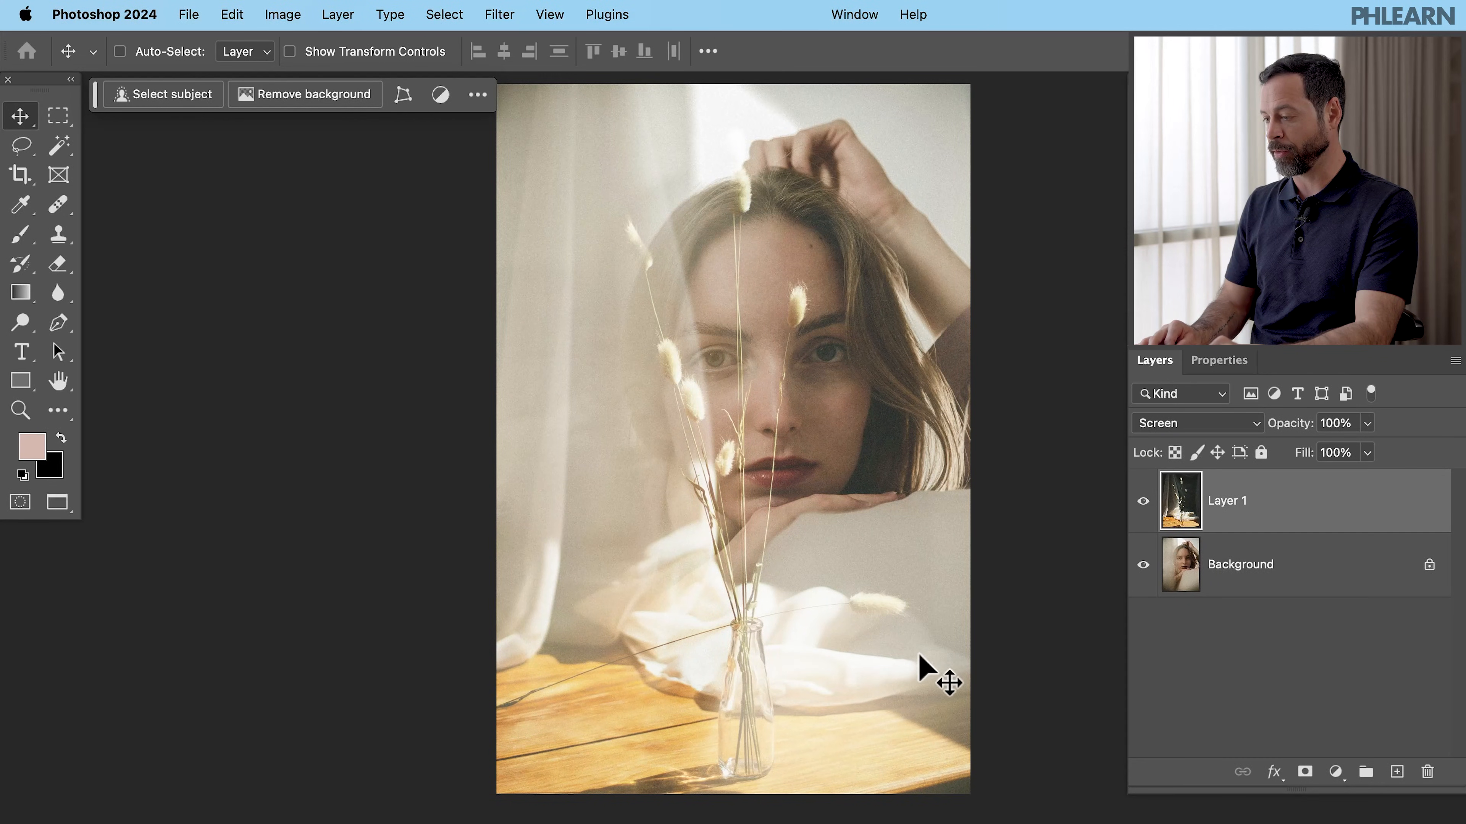
- Toggle the vase layer's visibility to compare the blend with the original portrait
left_click(1142, 501)
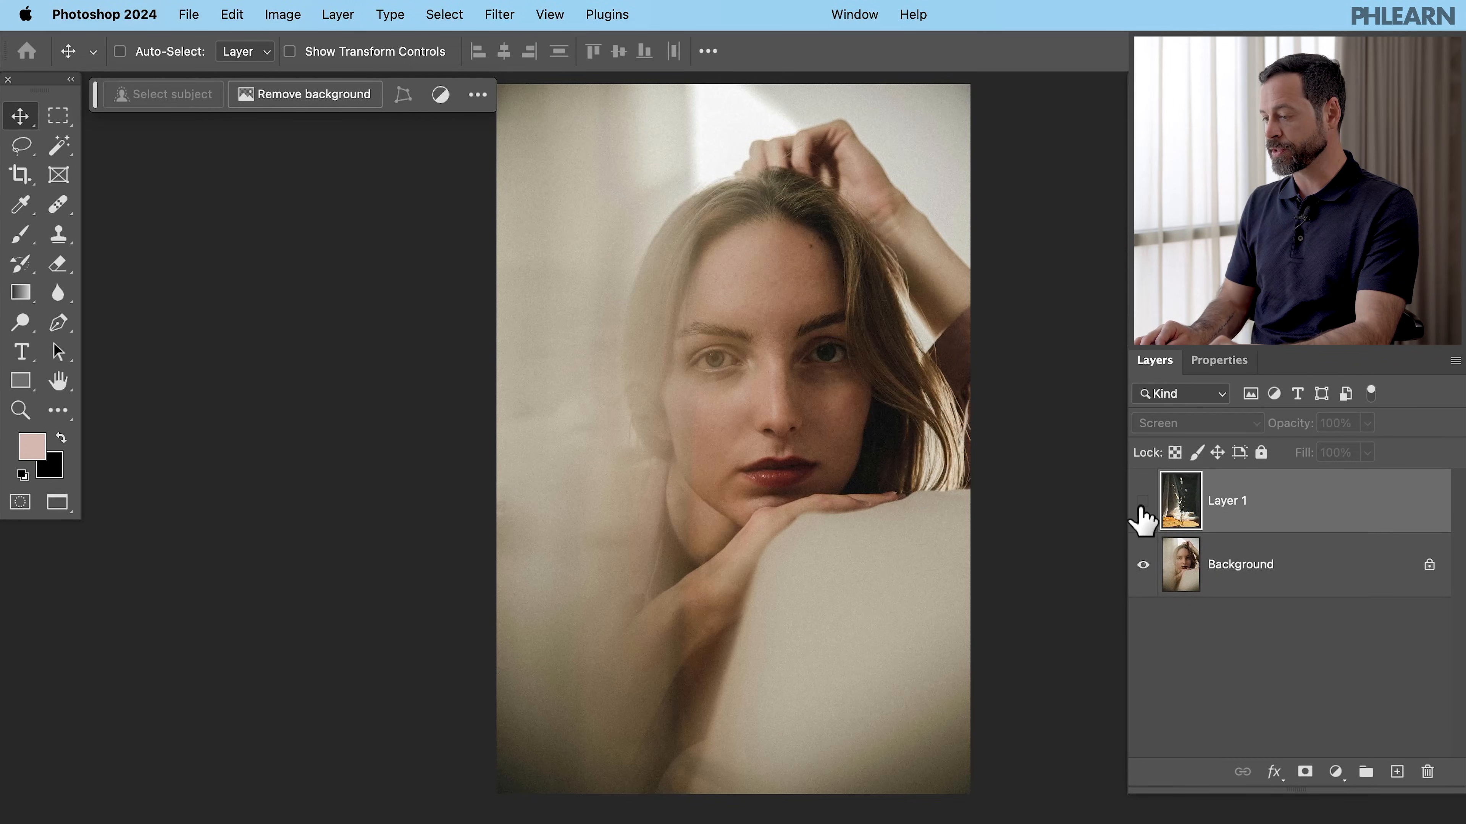
left_click(1142, 501)
left_click(1143, 501)
left_click(1143, 501)
left_click(1142, 501)
left_click(1142, 501)
left_click(1143, 501)
left_click(1142, 501)
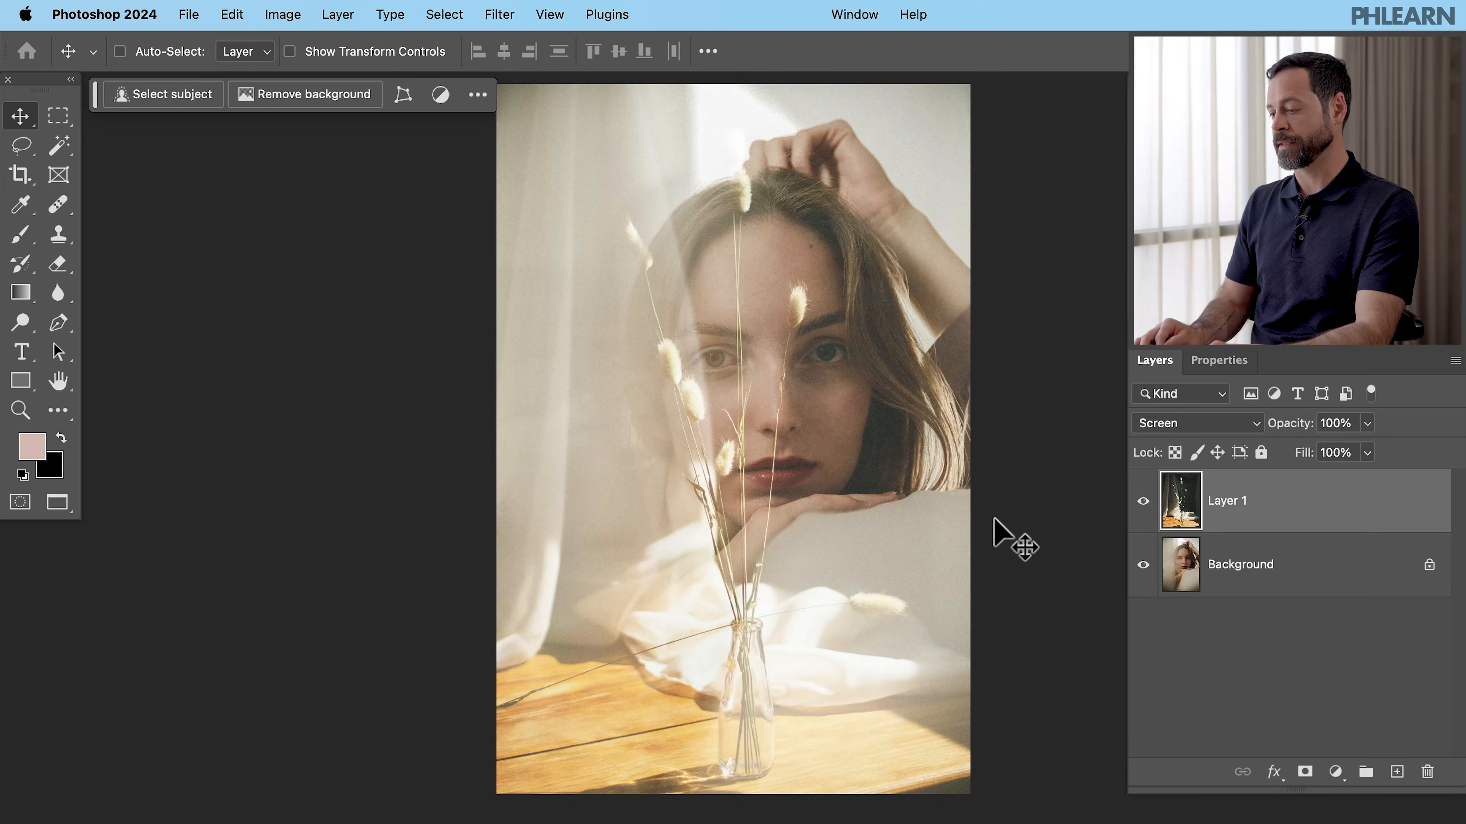
- Nudge the vase layer slightly left and commit a free transform without resizing it
mouse_move(930, 604)
left_mouse_down()
mouse_move(903, 606)
mouse_move(924, 605)
left_mouse_up()
key("super+t")
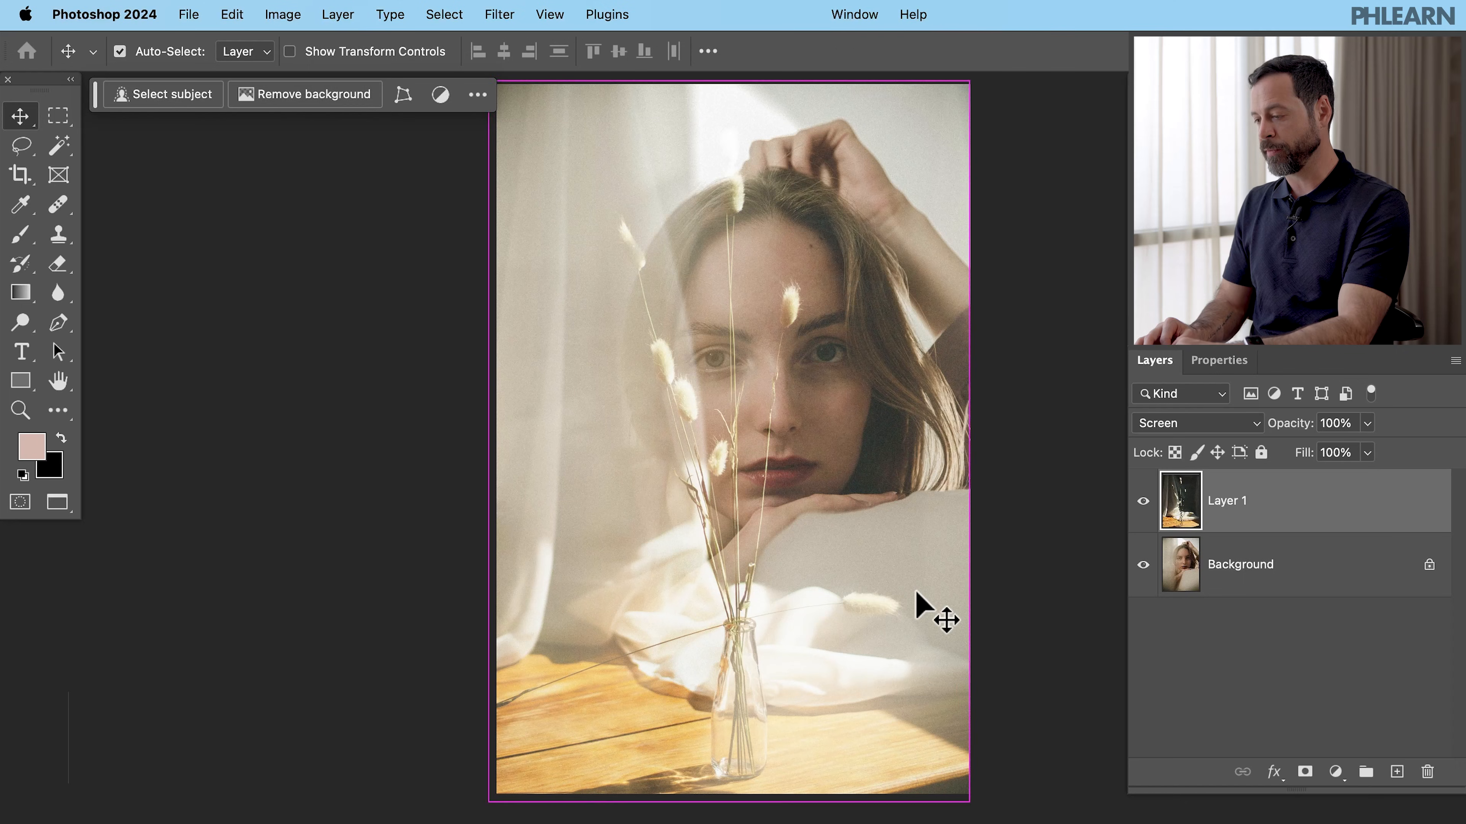
left_click_drag(729, 445, 733, 430)
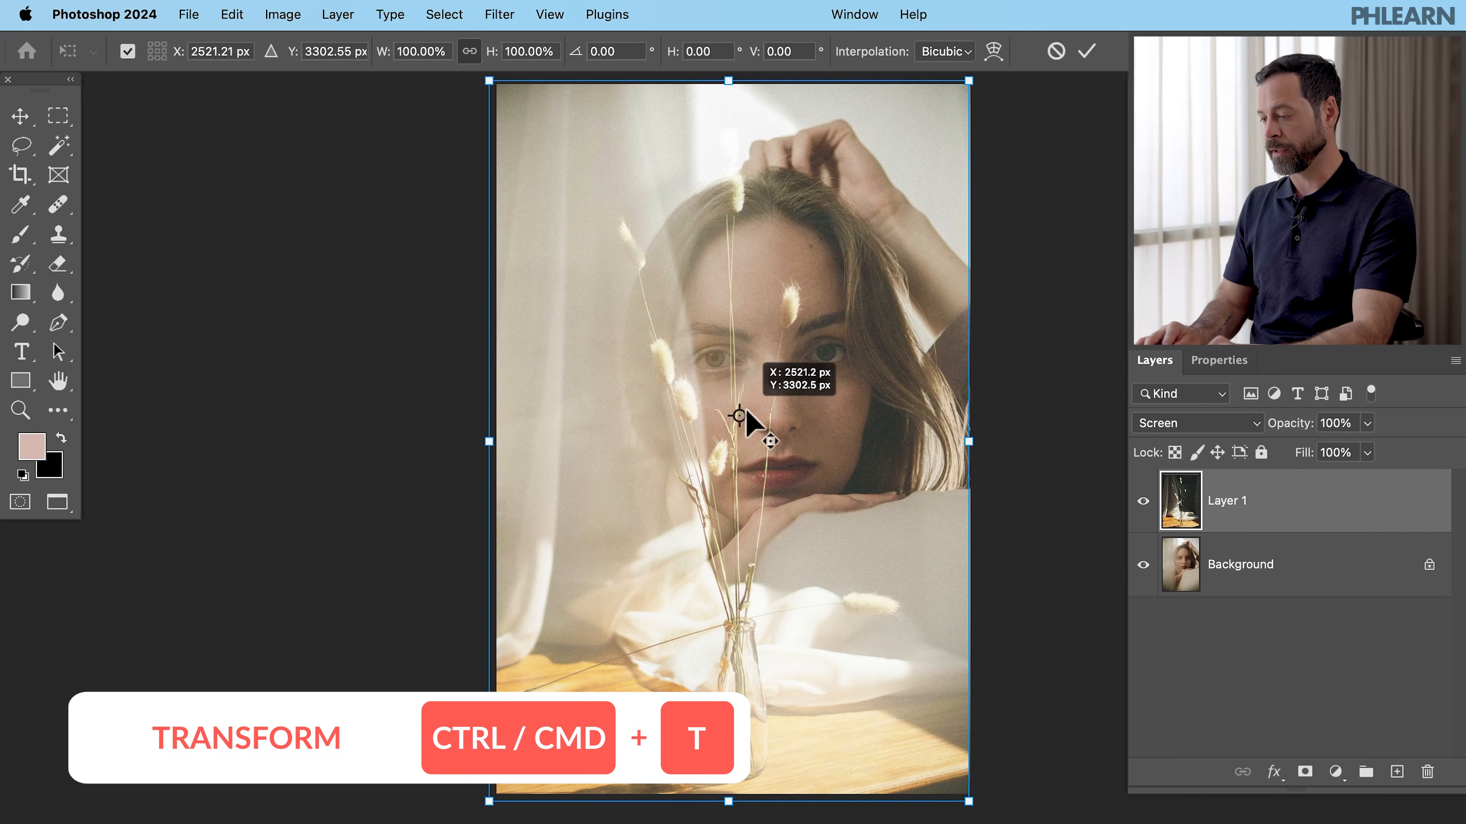
left_click_drag(808, 338, 820, 317)
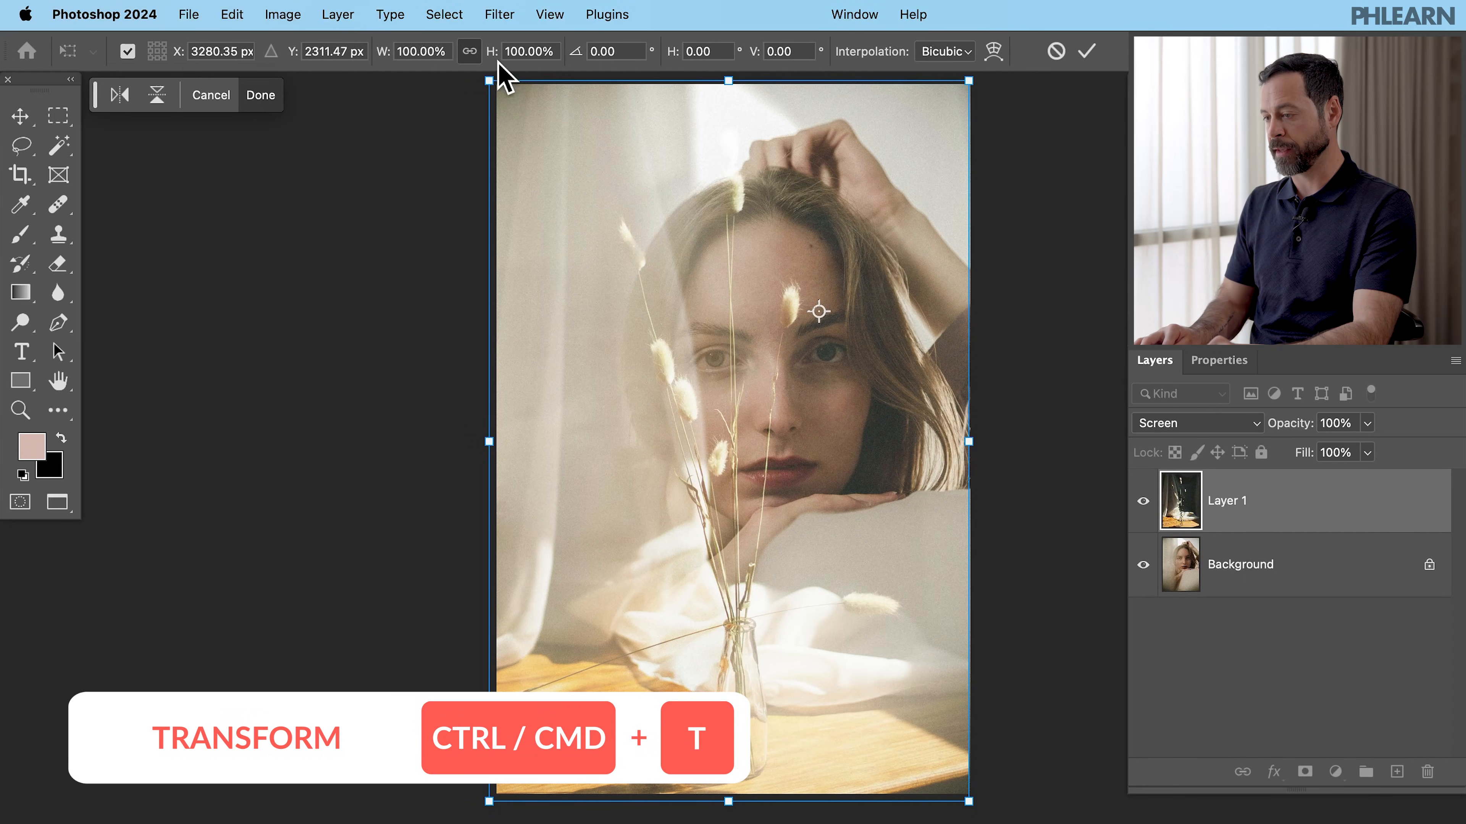
mouse_move(495, 55)
left_mouse_down()
mouse_move(530, 63)
mouse_move(497, 72)
left_mouse_up()
key("Return")
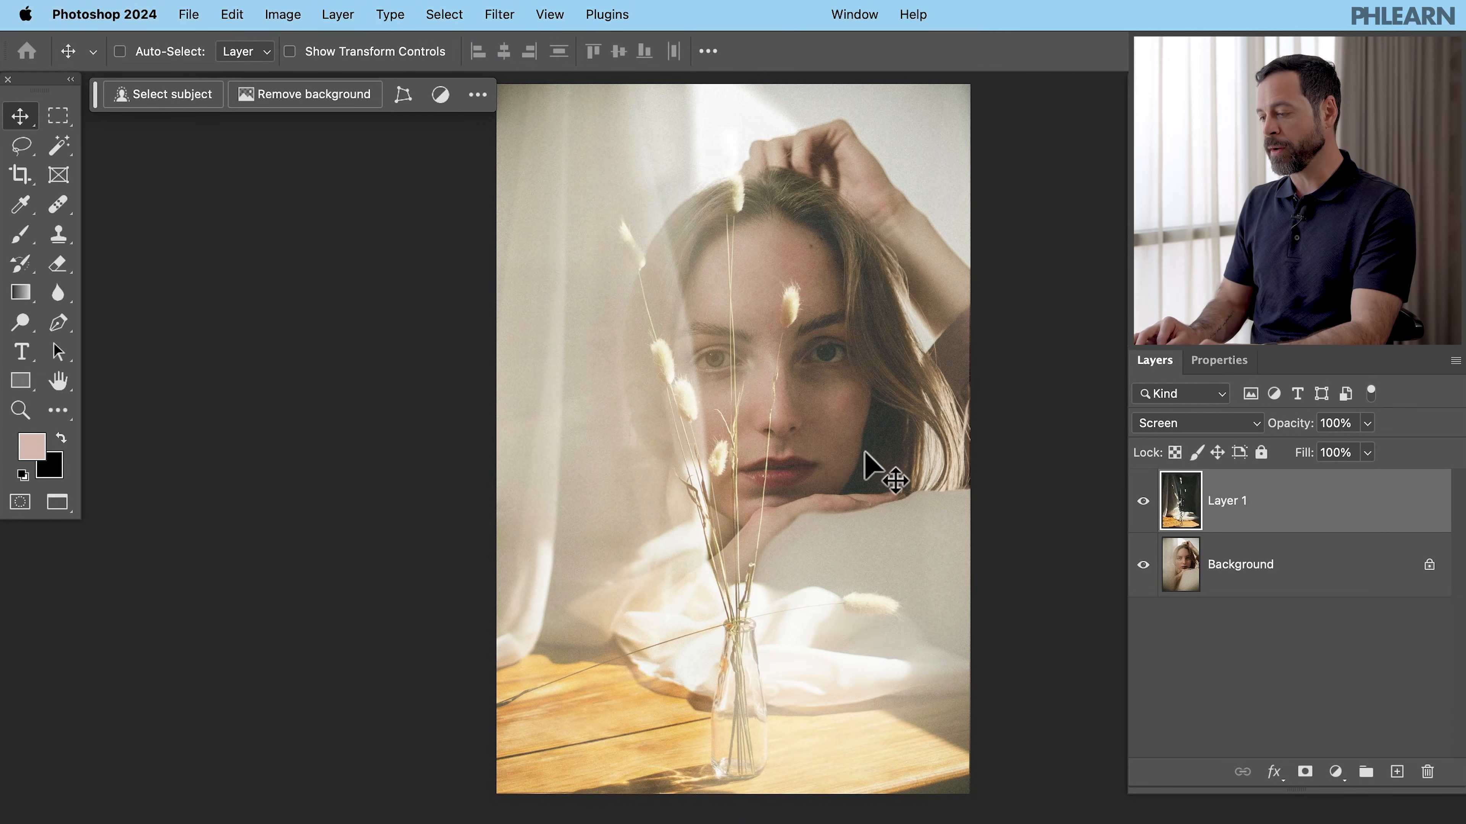
- Apply Levels to the vase layer, setting the midtone input to 0.82
left_click_drag(865, 454, 869, 454)
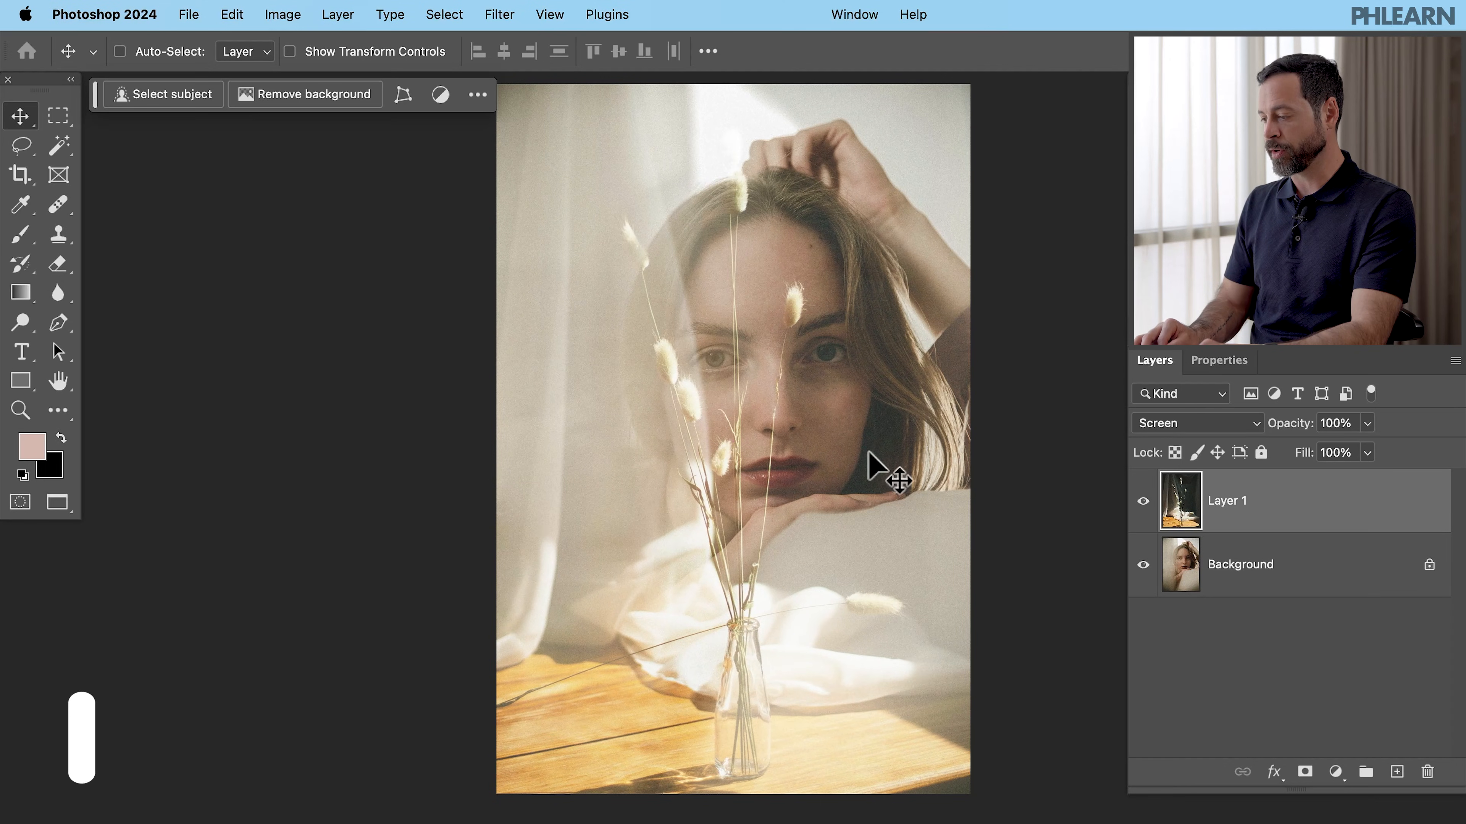
key("super+l")
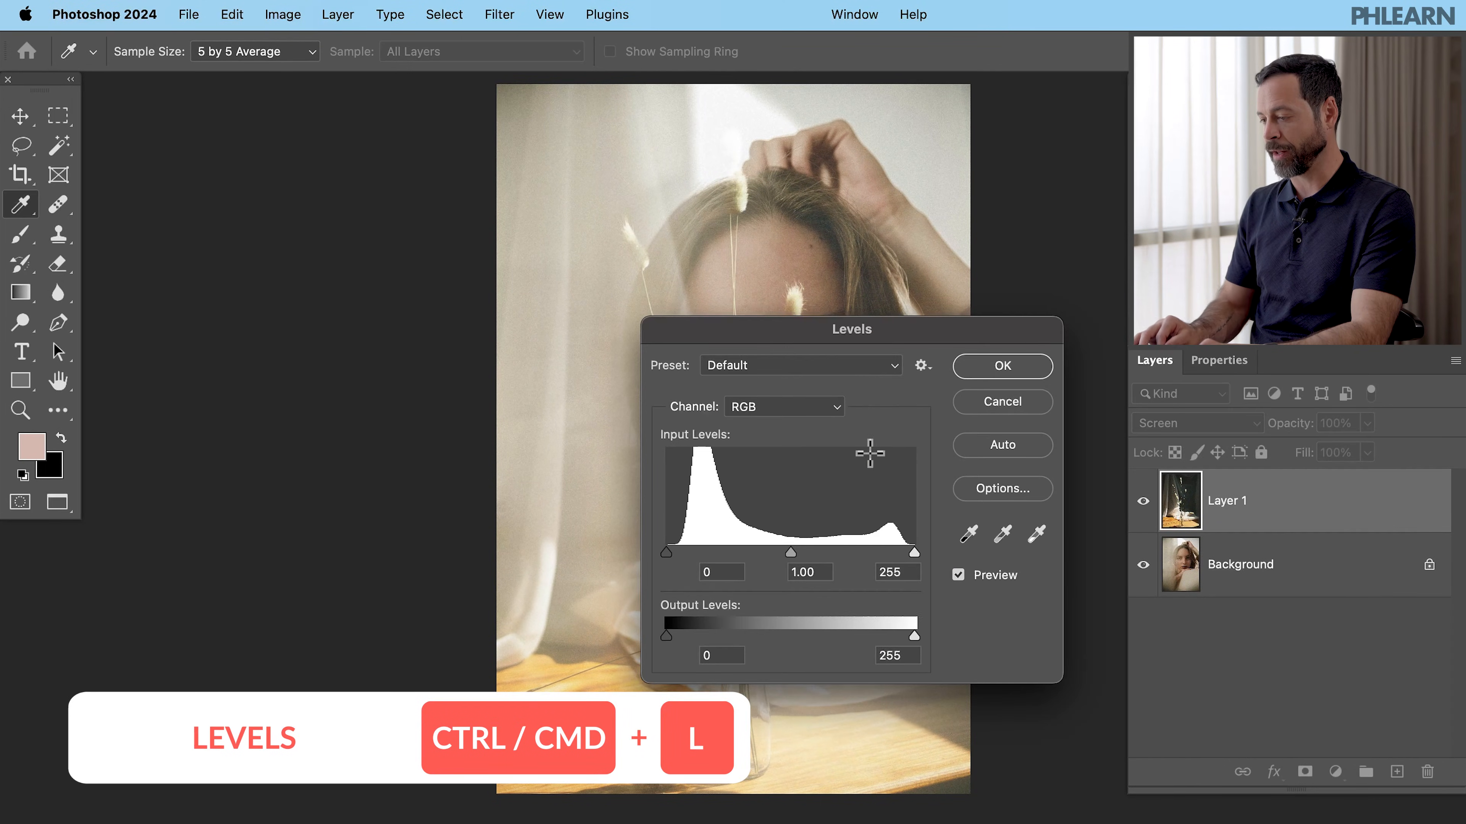
left_click_drag(899, 318, 388, 148)
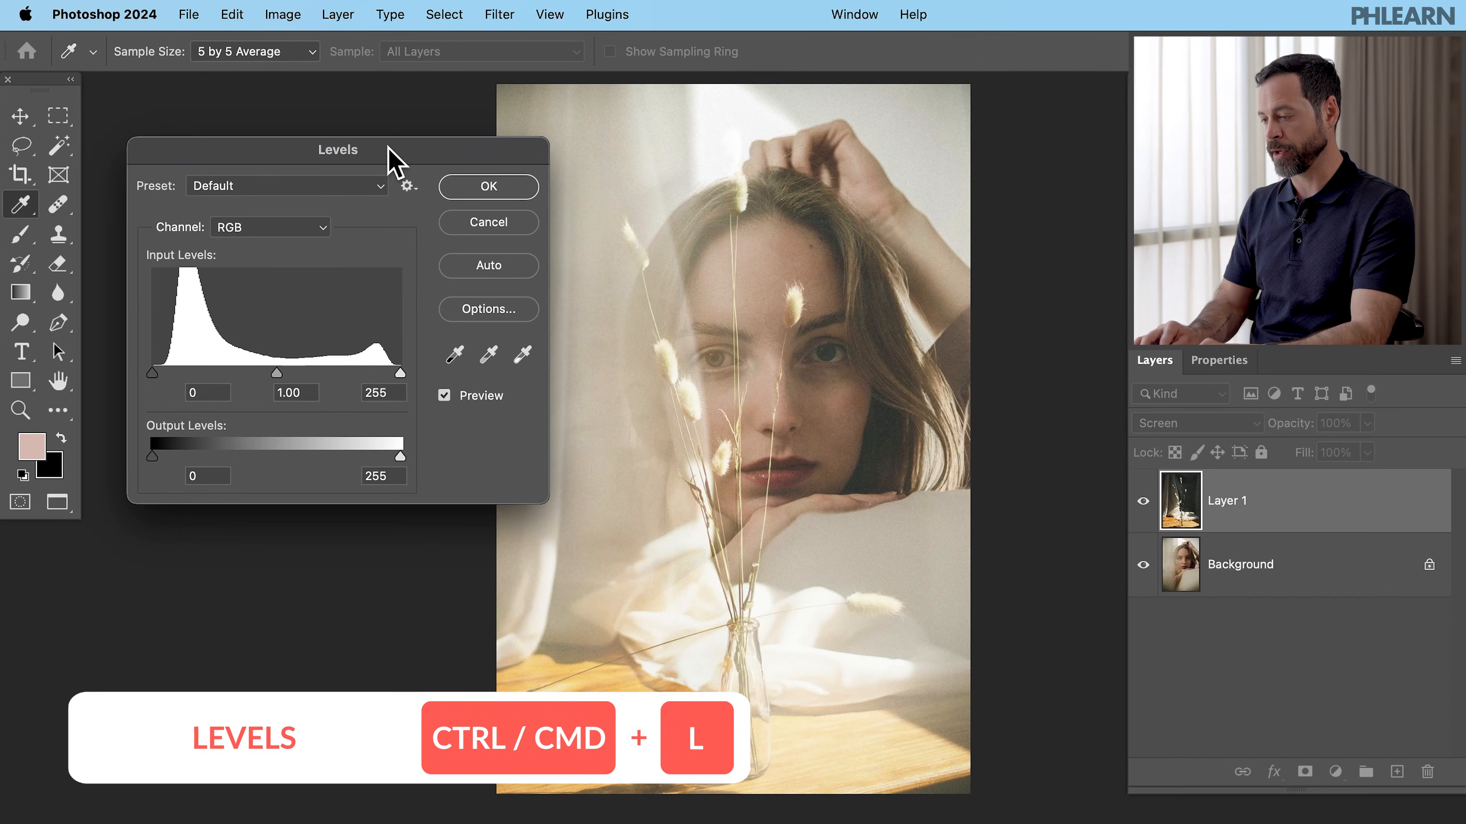
mouse_move(276, 375)
left_mouse_down()
mouse_move(198, 372)
mouse_move(293, 370)
left_mouse_up()
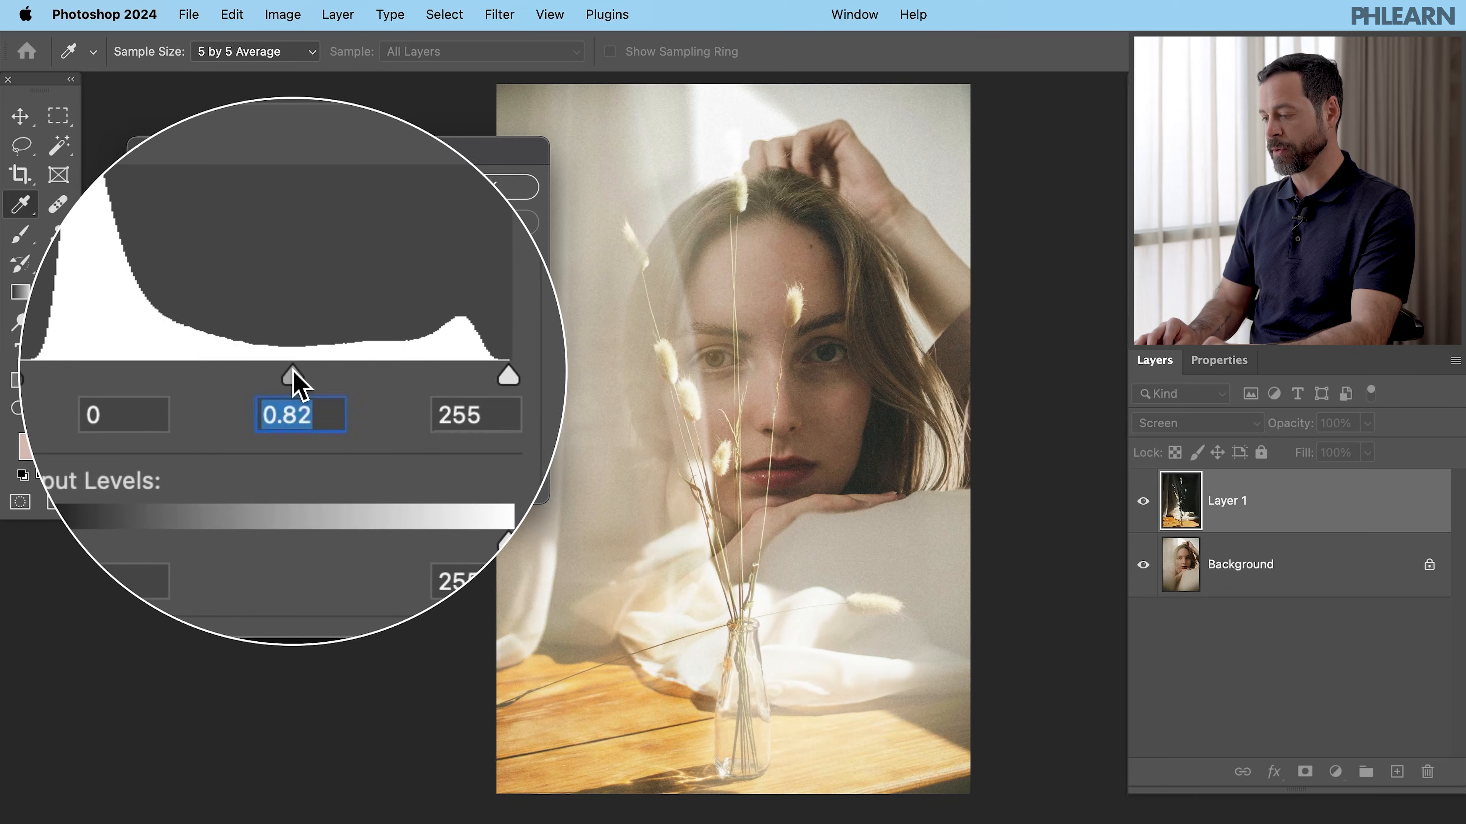
left_click(479, 195)
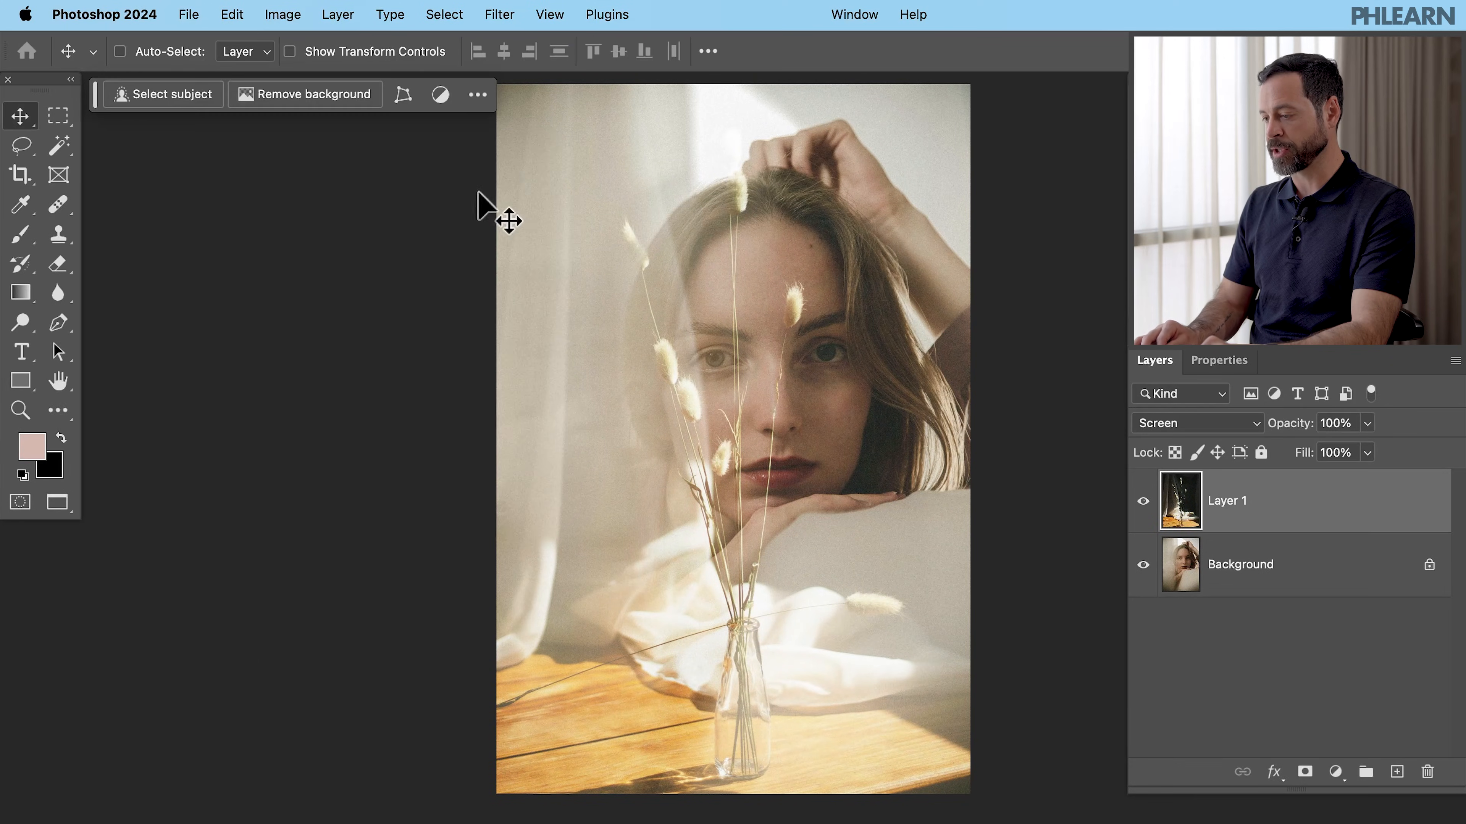
- Toggle the vase layer's visibility and preview other blend modes, keeping it on Screen
left_click(1141, 501)
left_click(1141, 501)
left_click(1141, 501)
left_click(1141, 501)
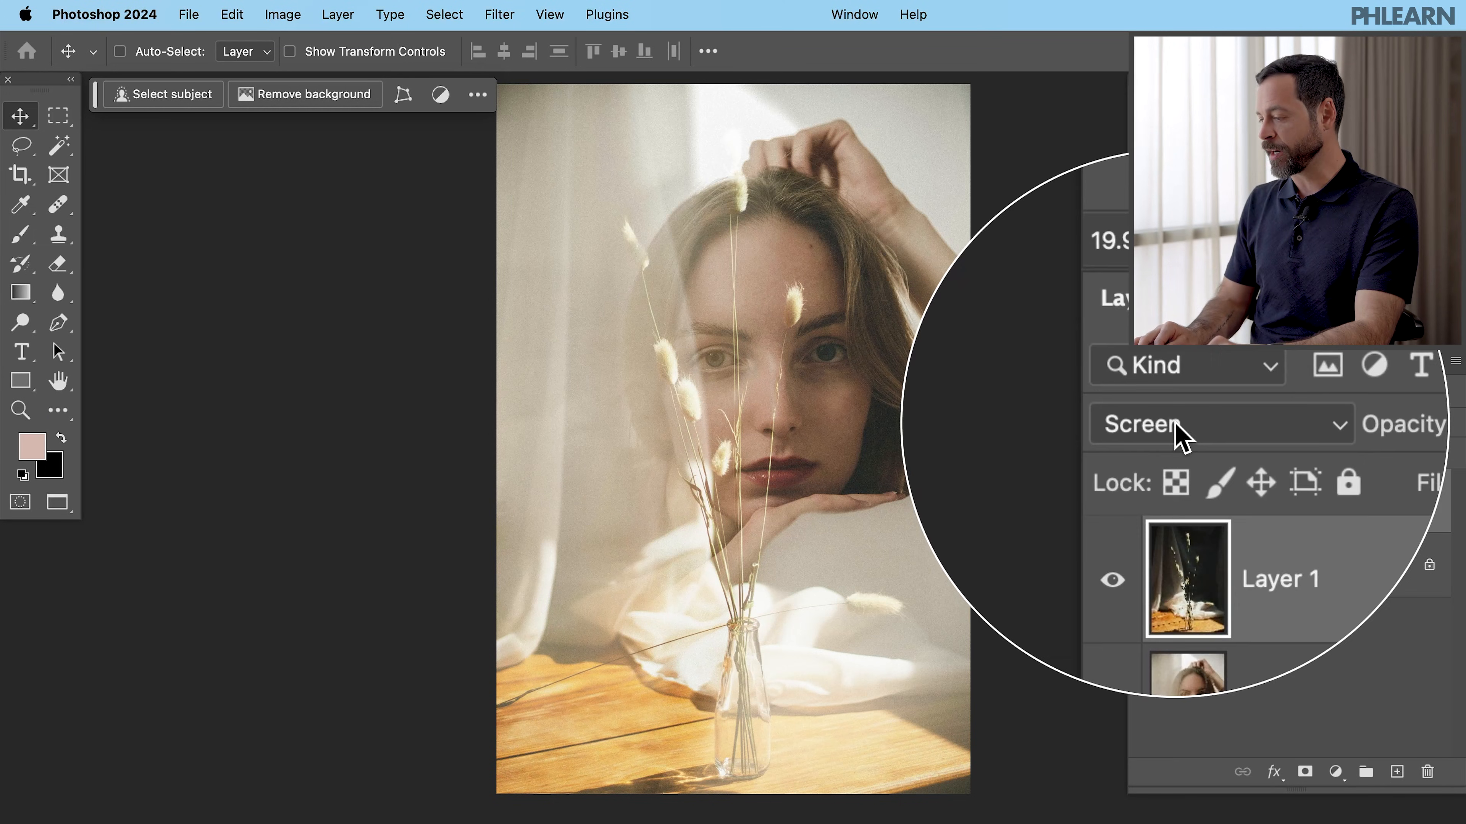
left_click(1198, 423)
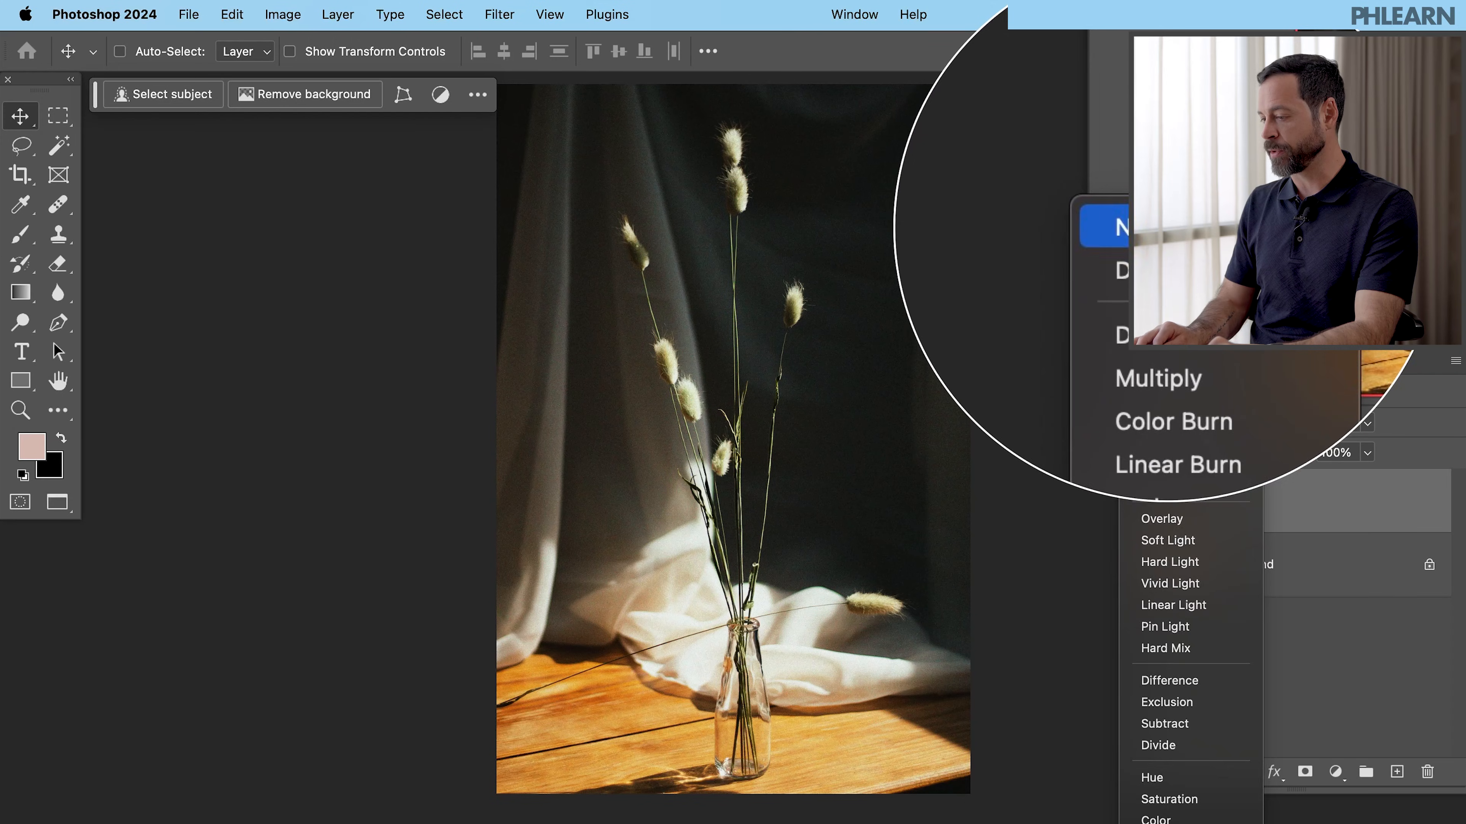
left_click(894, 341)
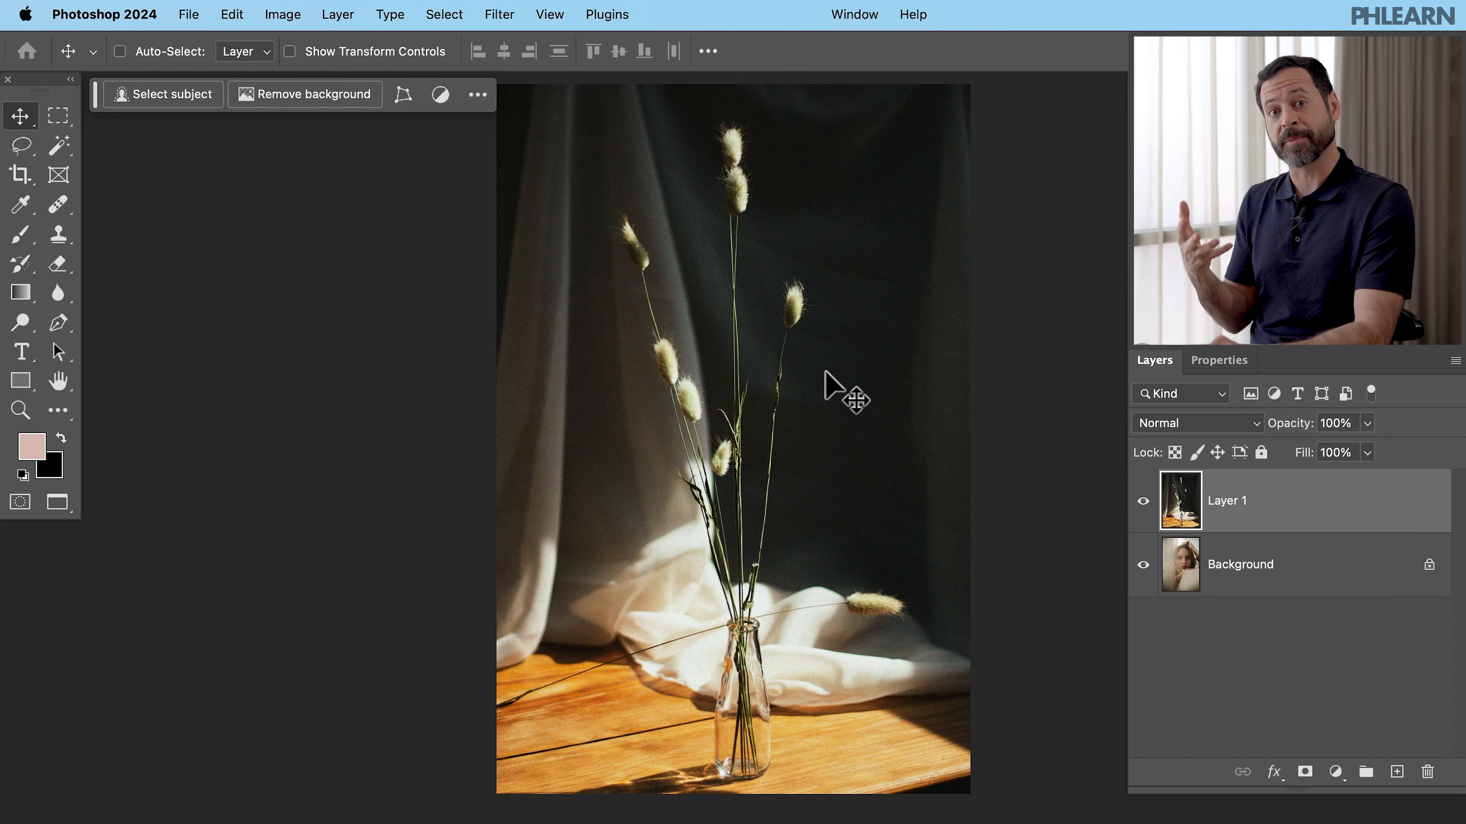
left_click(1185, 424)
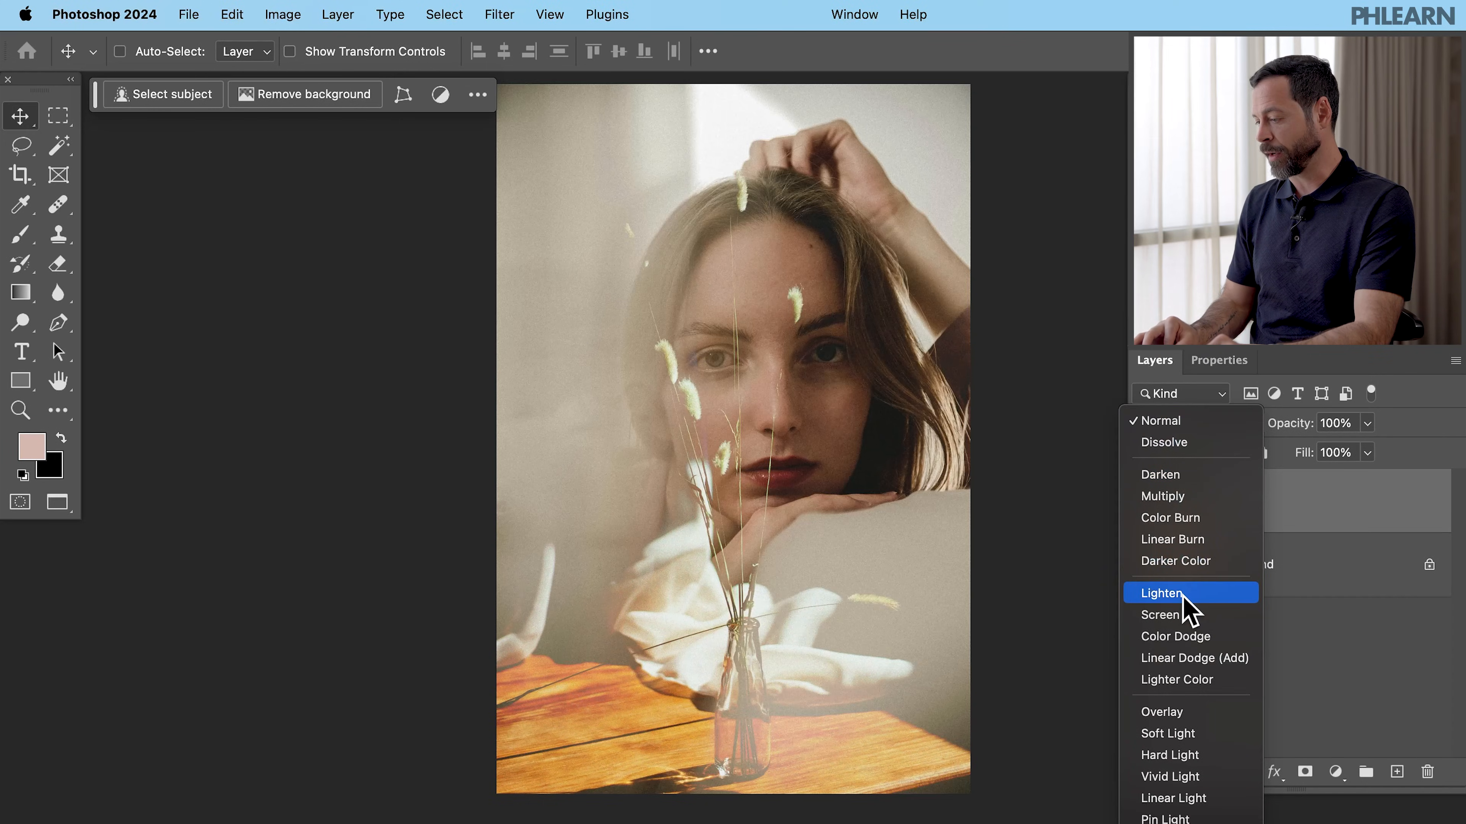
left_click(1183, 614)
- Toggle the vase layer's visibility again to compare the double exposure with the original
left_click(1143, 502)
left_click(1143, 502)
left_click(1143, 501)
left_click(1143, 502)
left_click(1143, 501)
left_click(1143, 502)
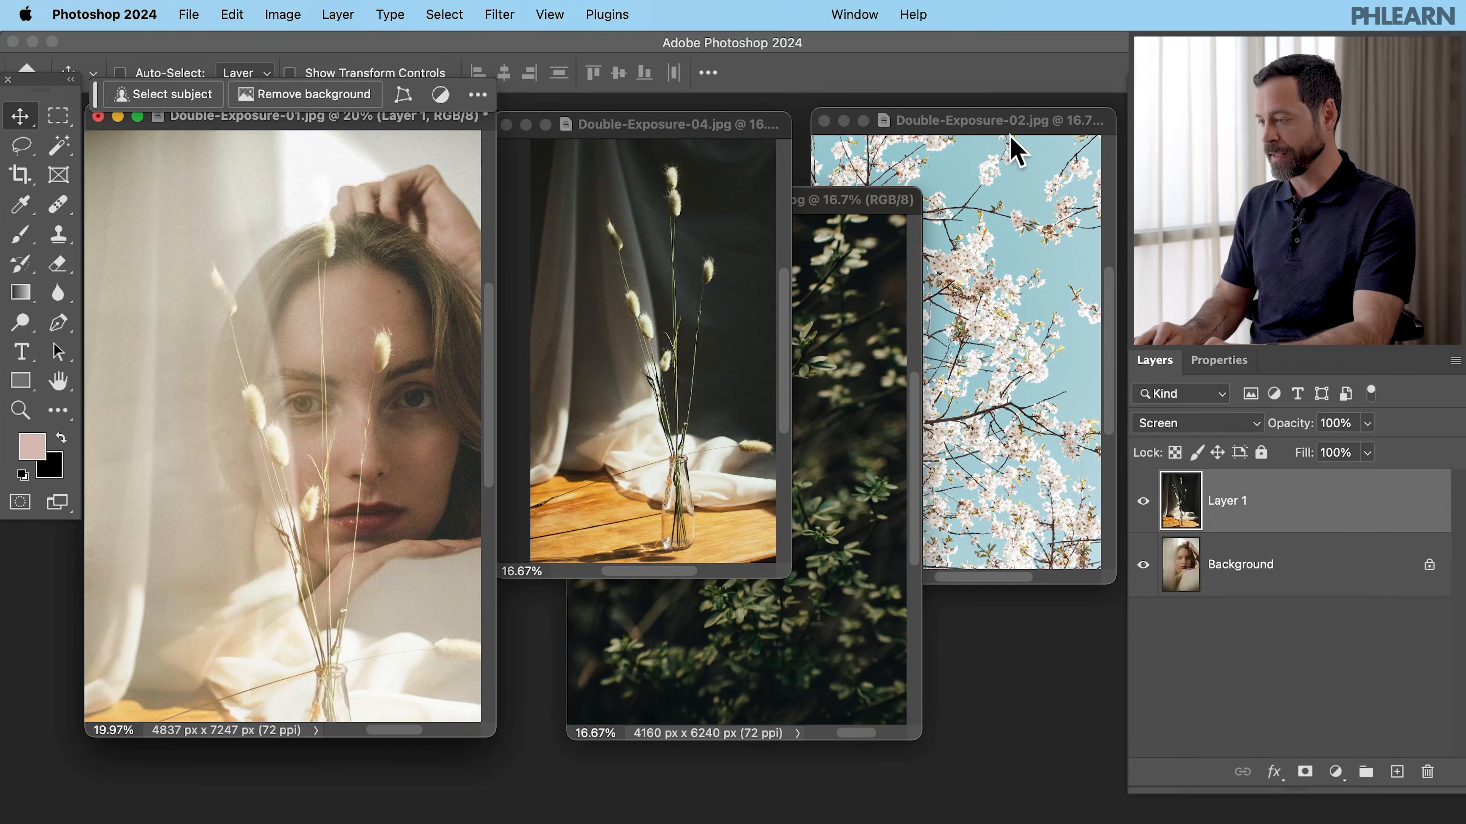
- Drag the cherry blossom photo from Double-Exposure-02 into the portrait document as a new layer
left_click(1011, 138)
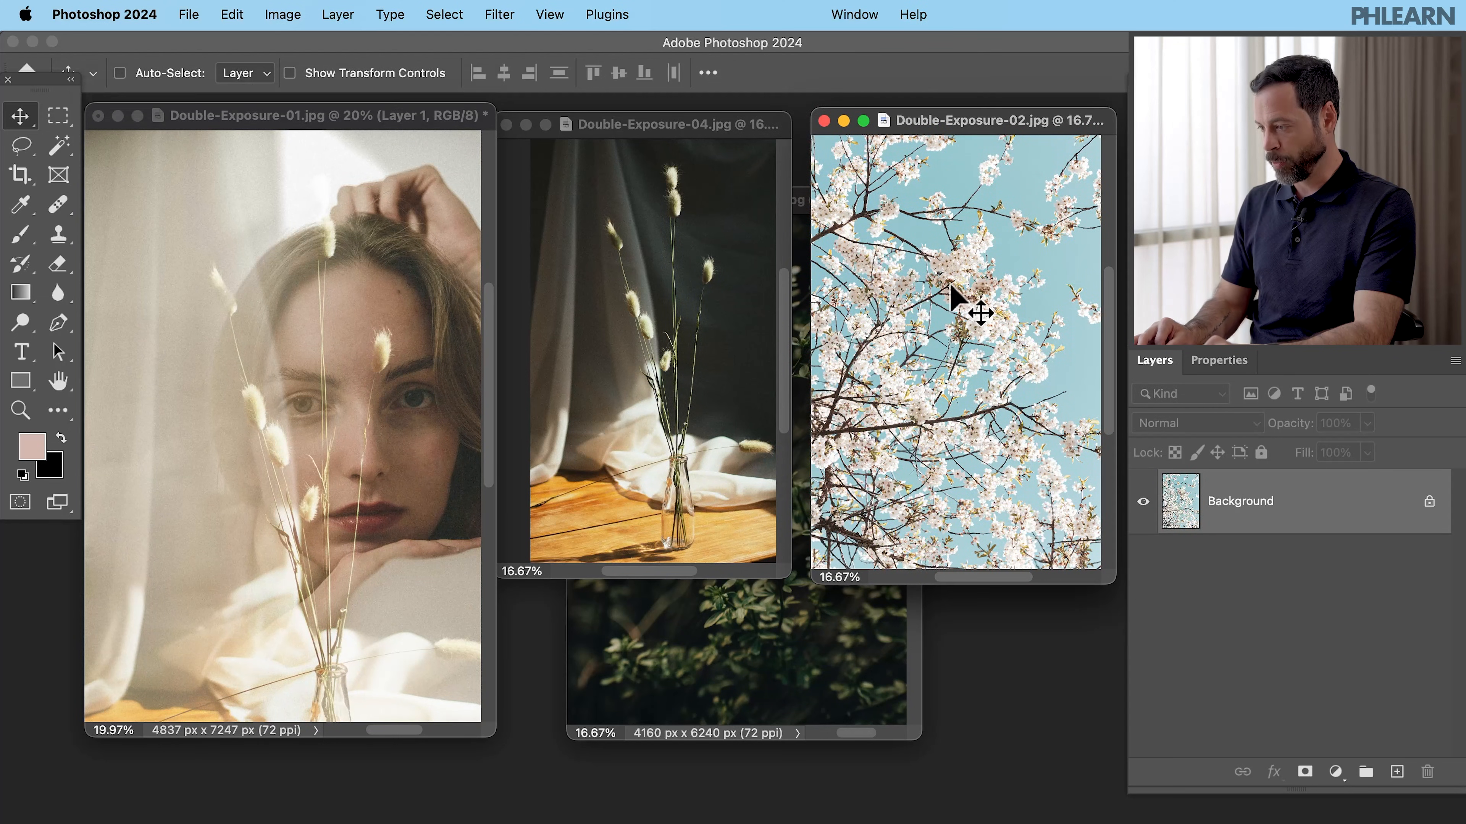
left_click_drag(328, 356, 329, 361)
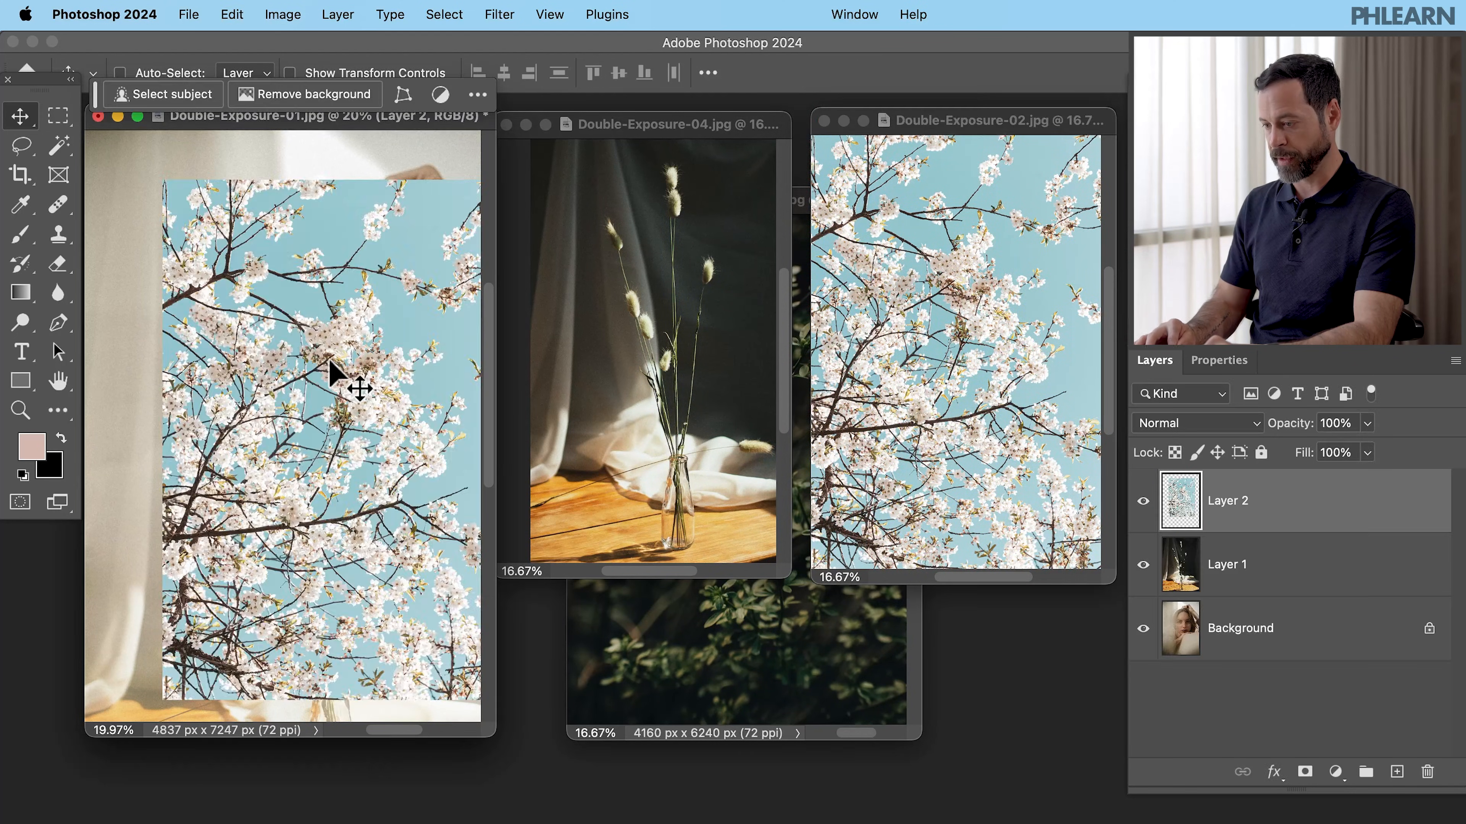
key("f")
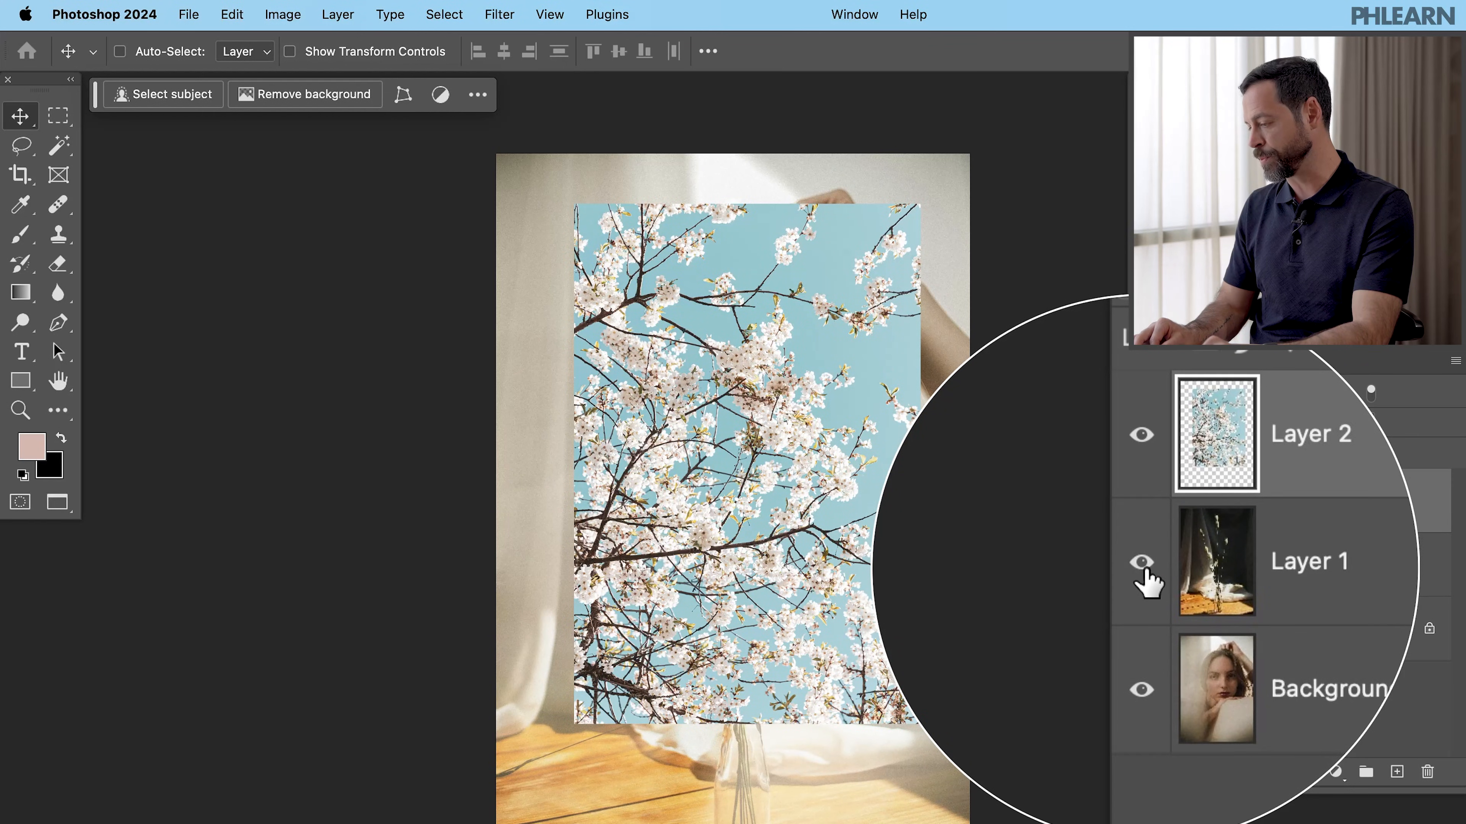
- Hide the vase layer and scale the blossom layer to fill the canvas
left_click(1143, 566)
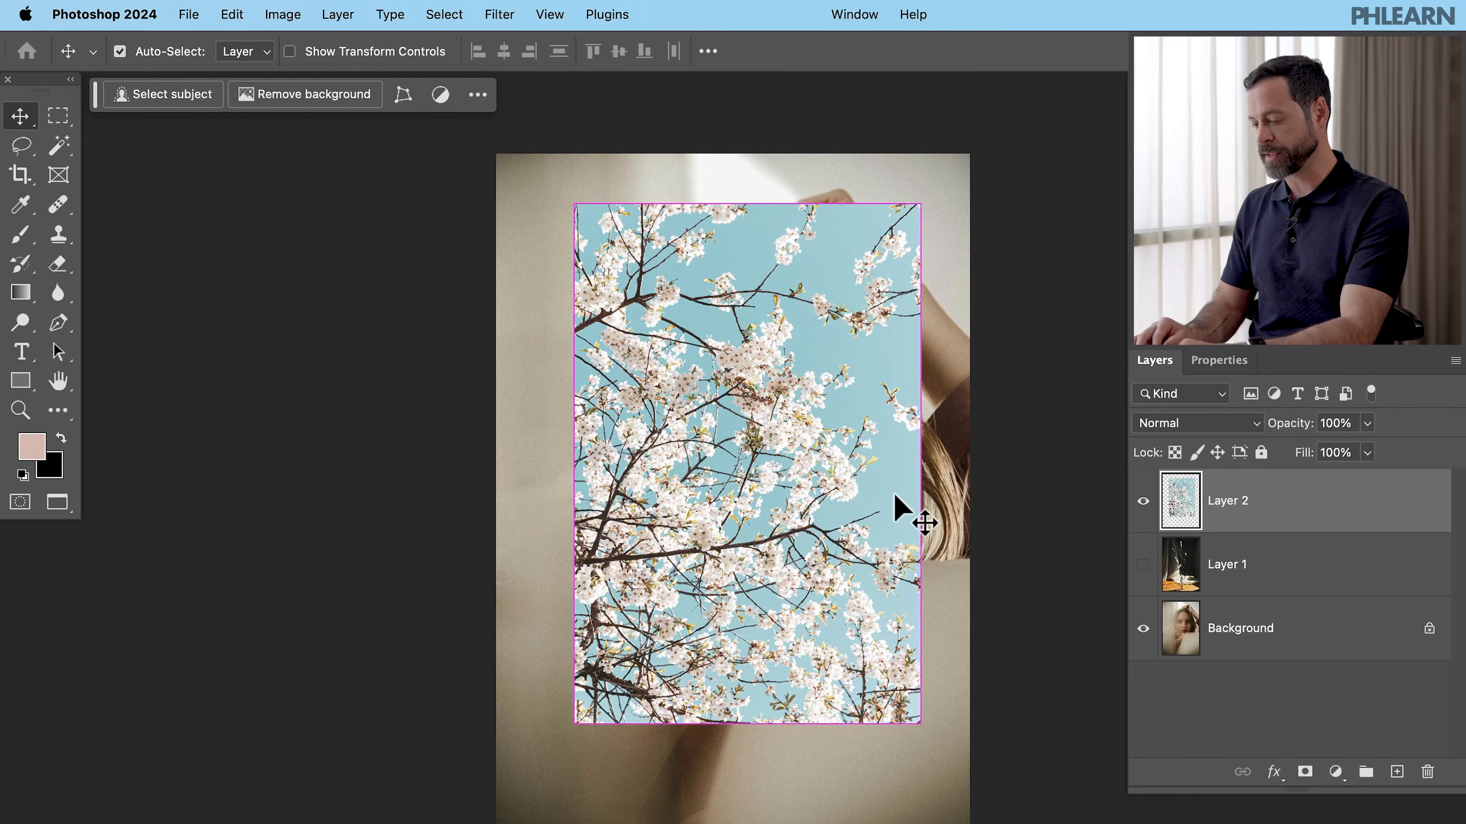
key("super+t")
left_click_drag(495, 64, 533, 56)
left_click_drag(714, 351, 694, 374)
key("Return")
scroll(694, 376, "down", 2)
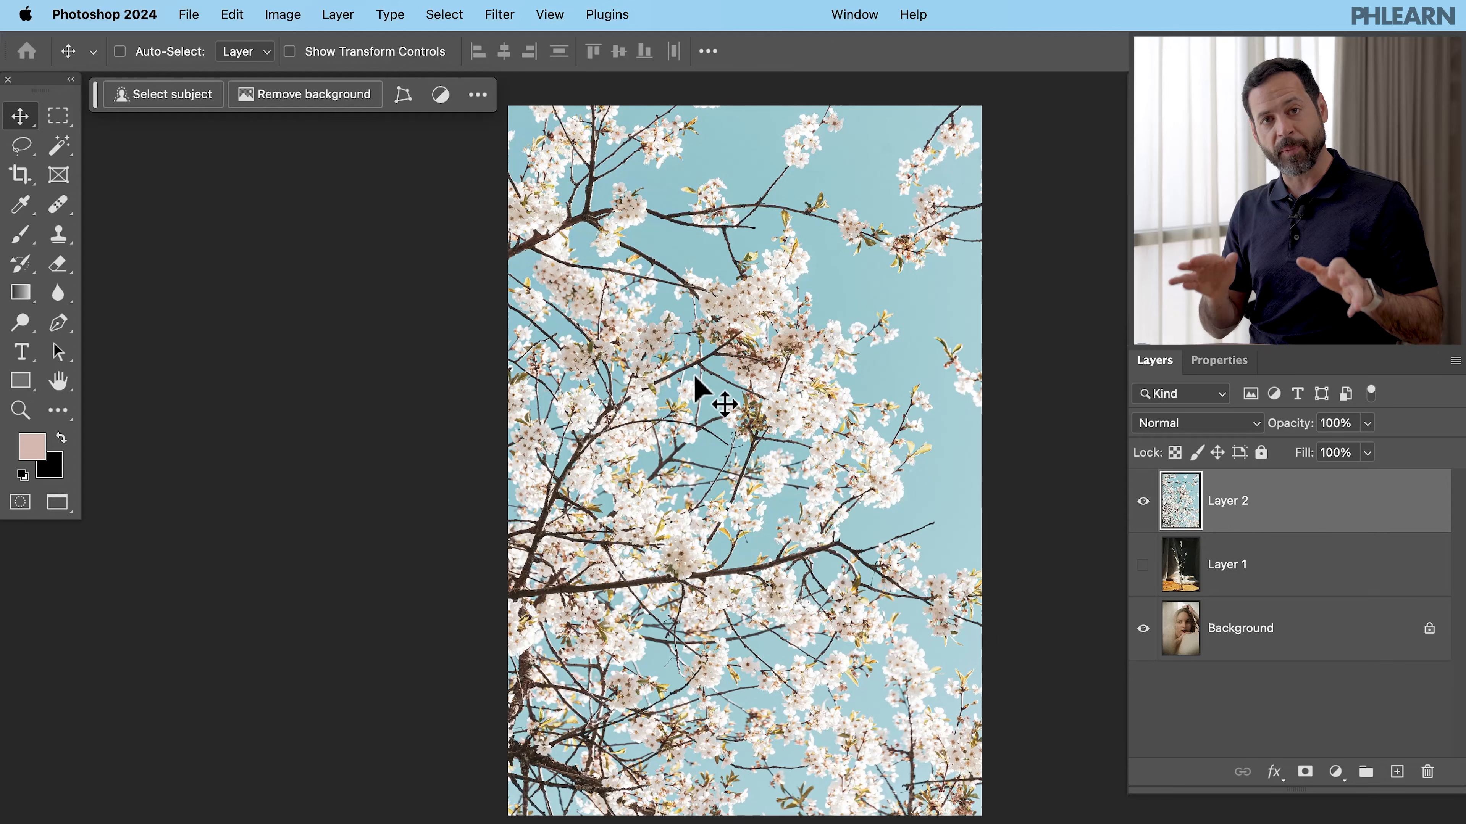
- Set the blossom layer's blend mode to Screen
left_click(1188, 424)
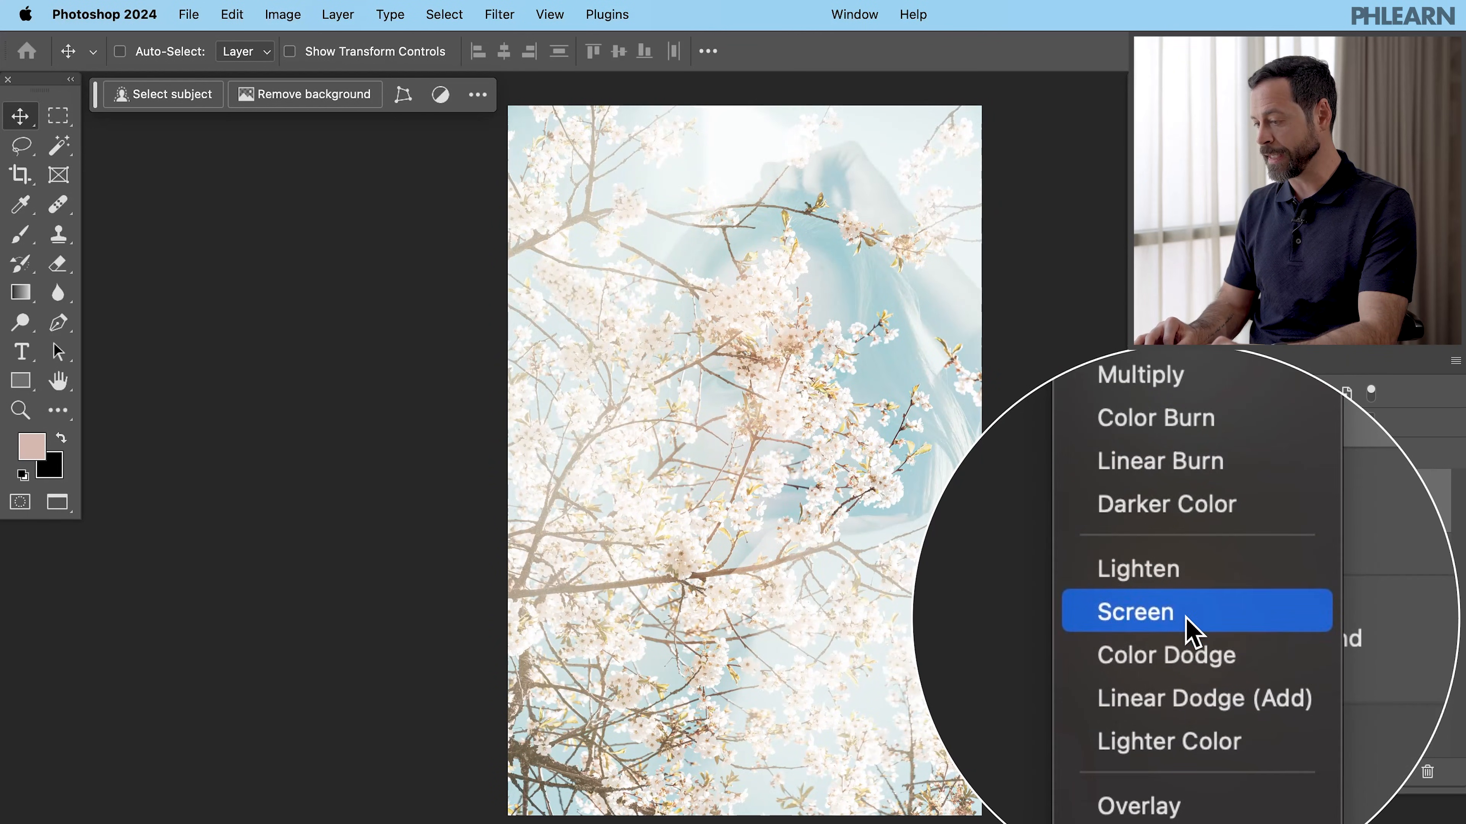
left_click(1187, 620)
- Apply Levels to the blossom layer, dragging the midtone slider to darken it
mouse_move(867, 476)
left_mouse_down()
mouse_move(873, 492)
mouse_move(844, 492)
mouse_move(875, 495)
left_mouse_up()
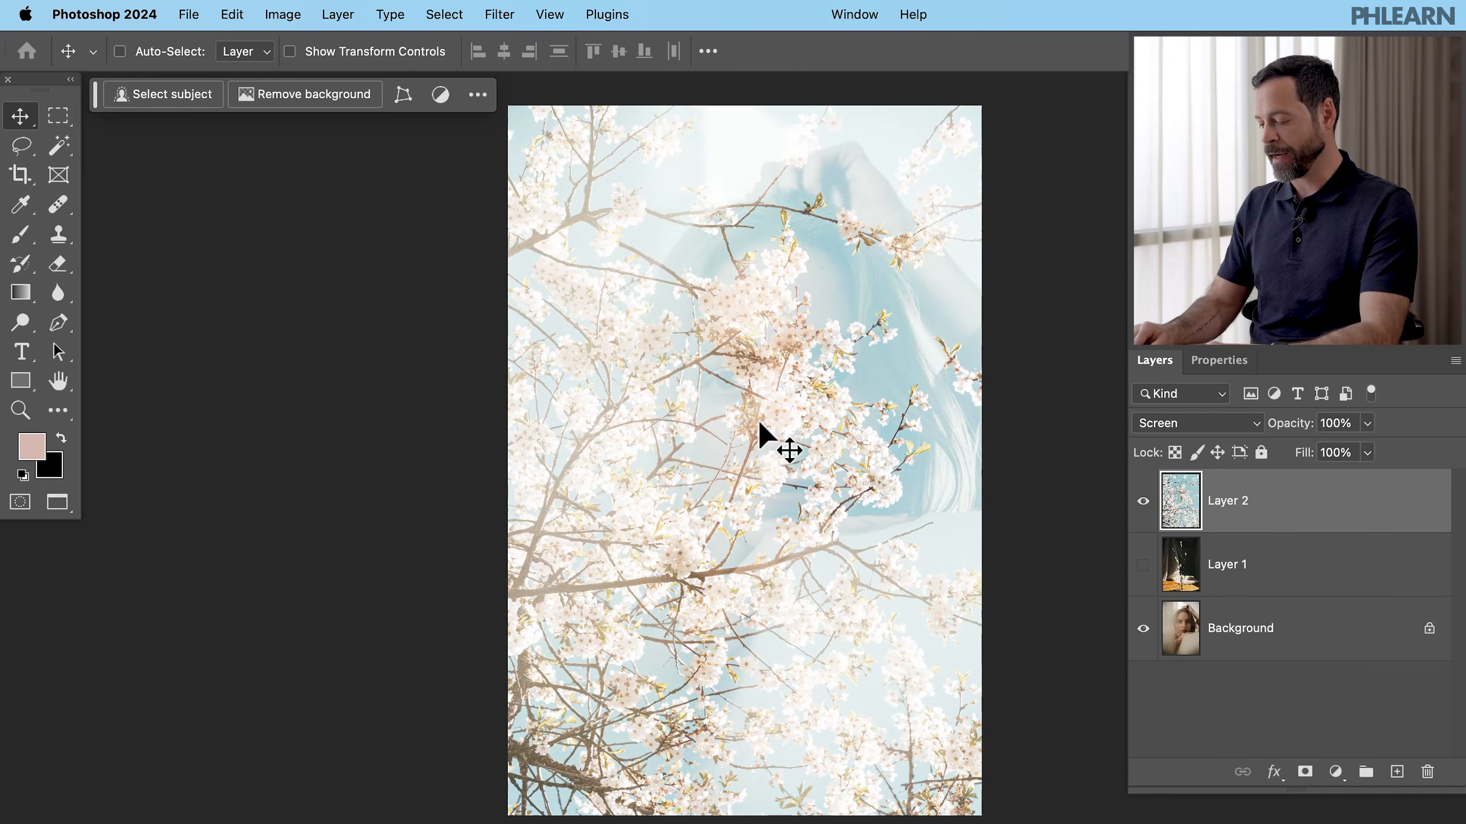
key("super+l")
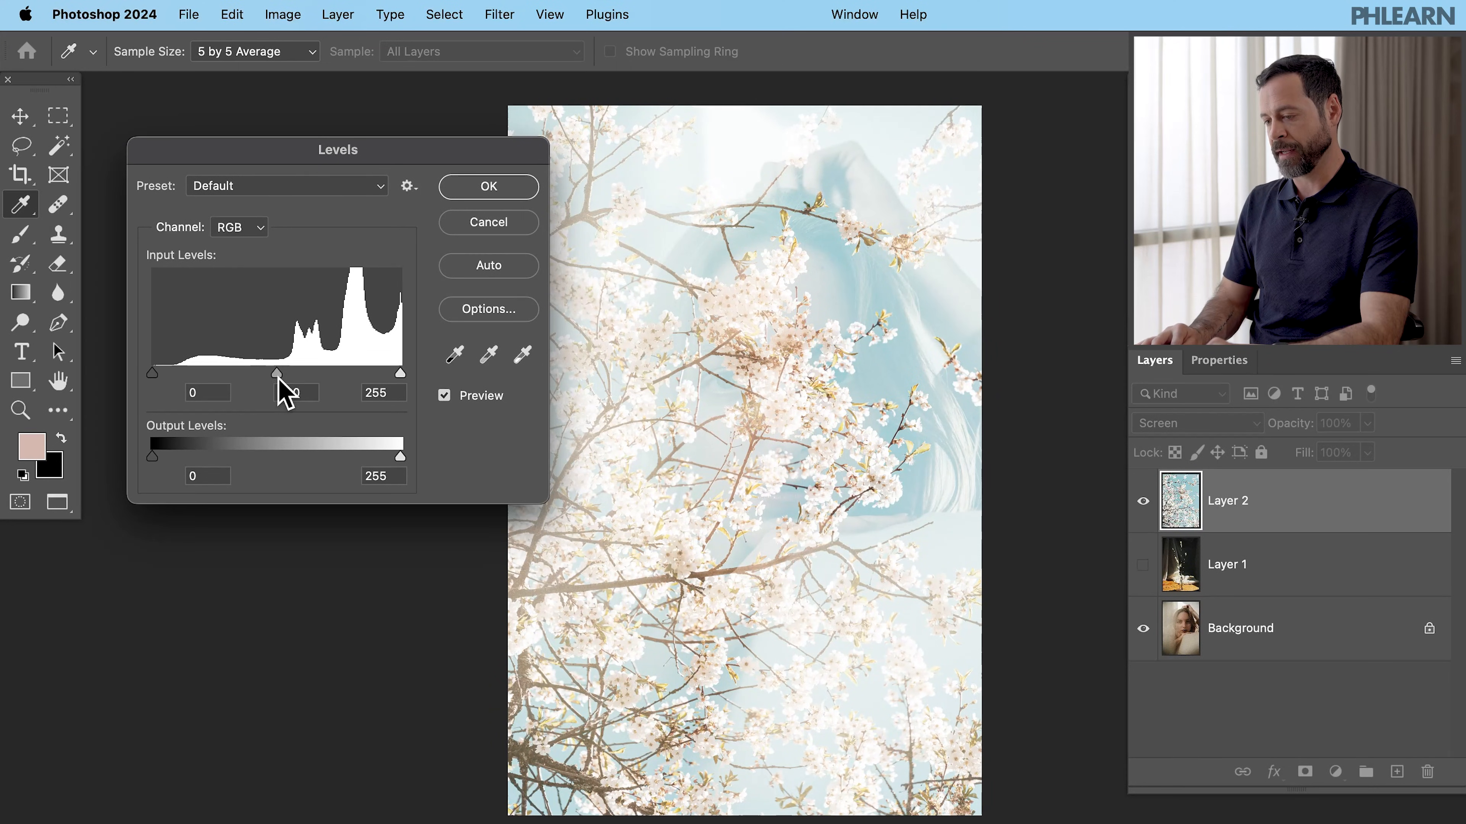
left_click_drag(238, 374, 342, 364)
left_click(496, 187)
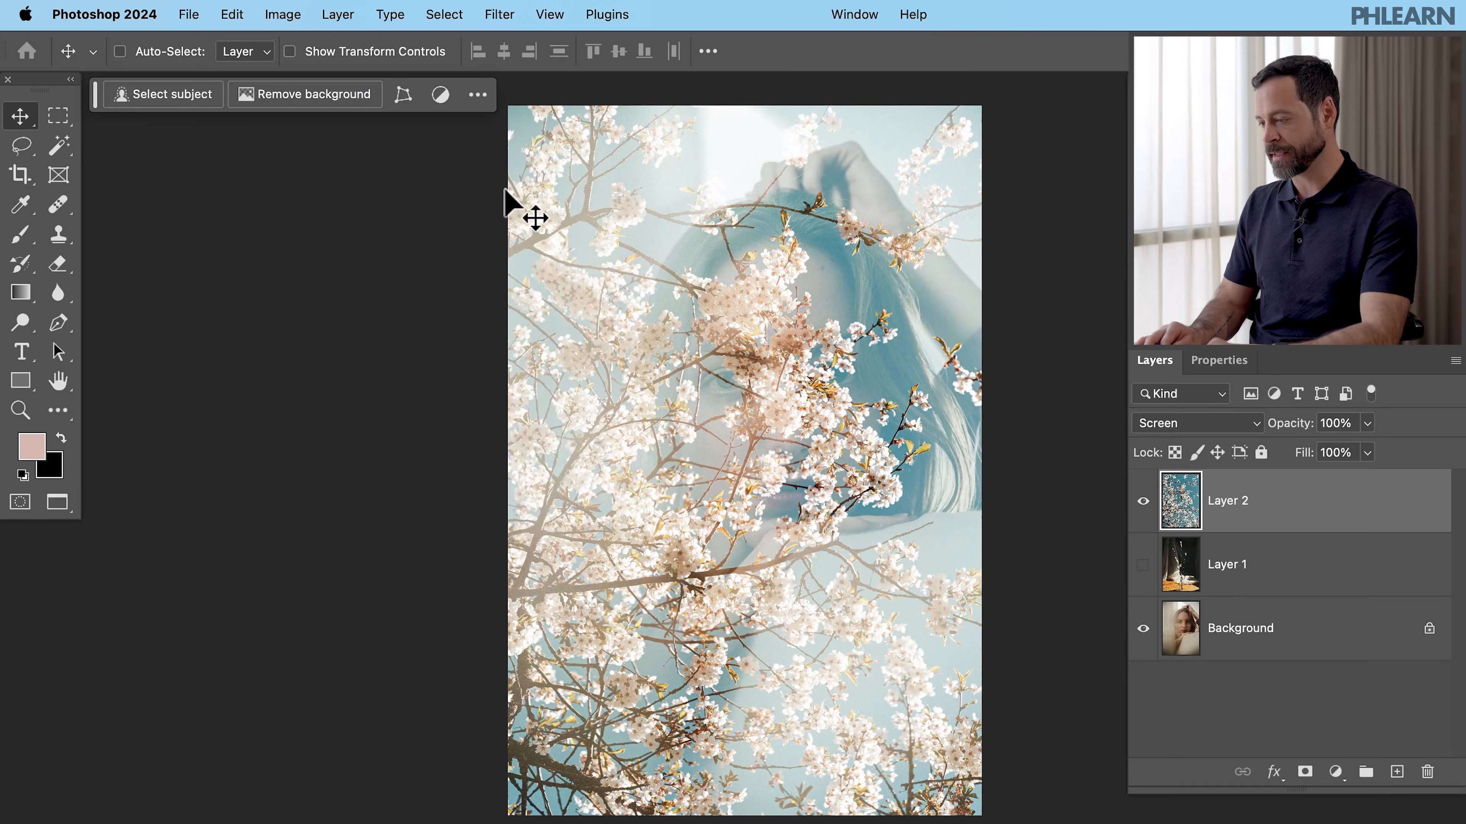
- Move the blossom layer down, then undo the move and the Levels adjustment
left_click_drag(865, 372, 877, 441)
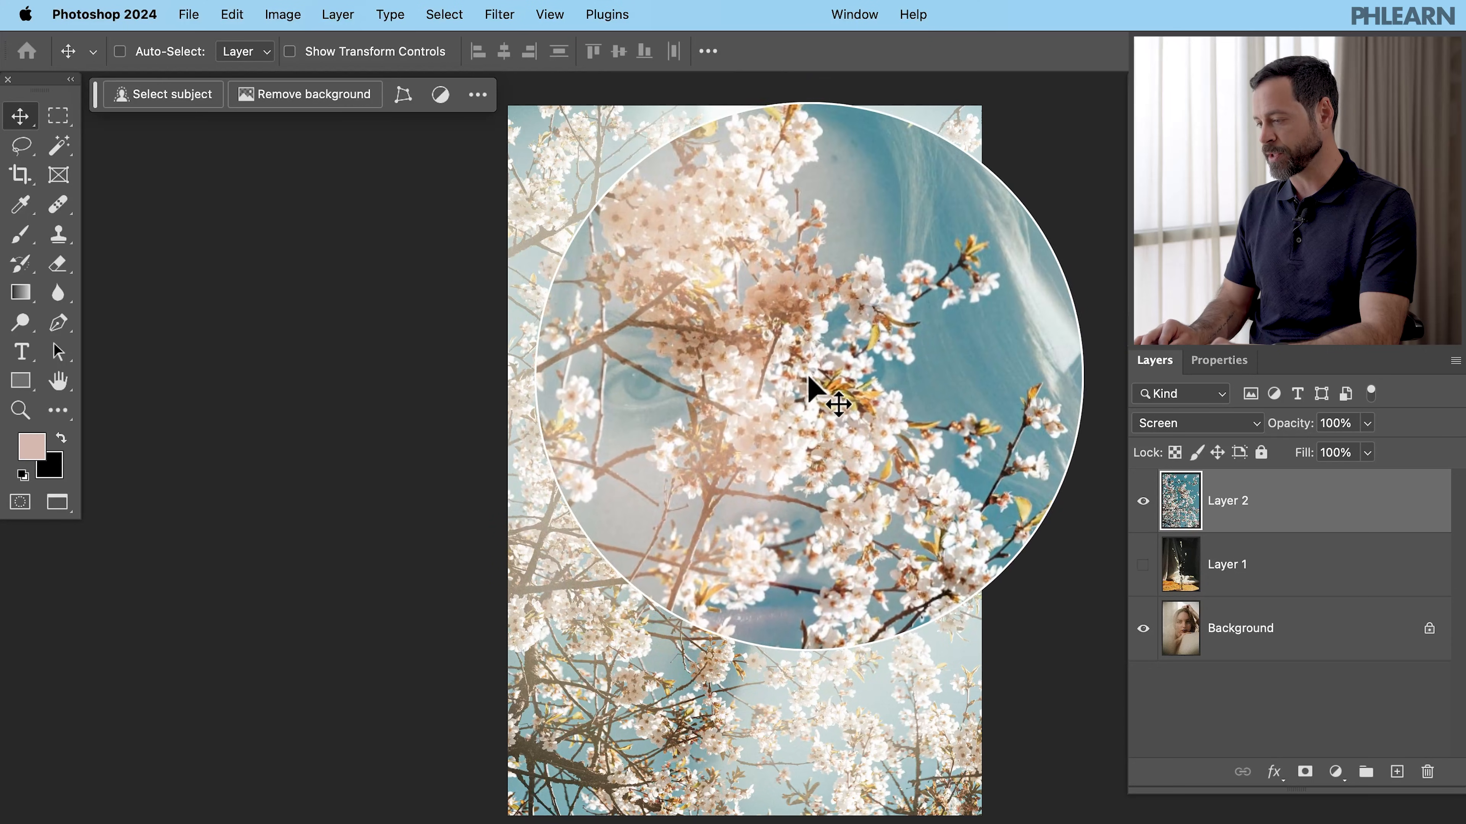
key("super+z")
key("super+z")
- Return the blossom layer's blend mode to Normal
left_click(1145, 431)
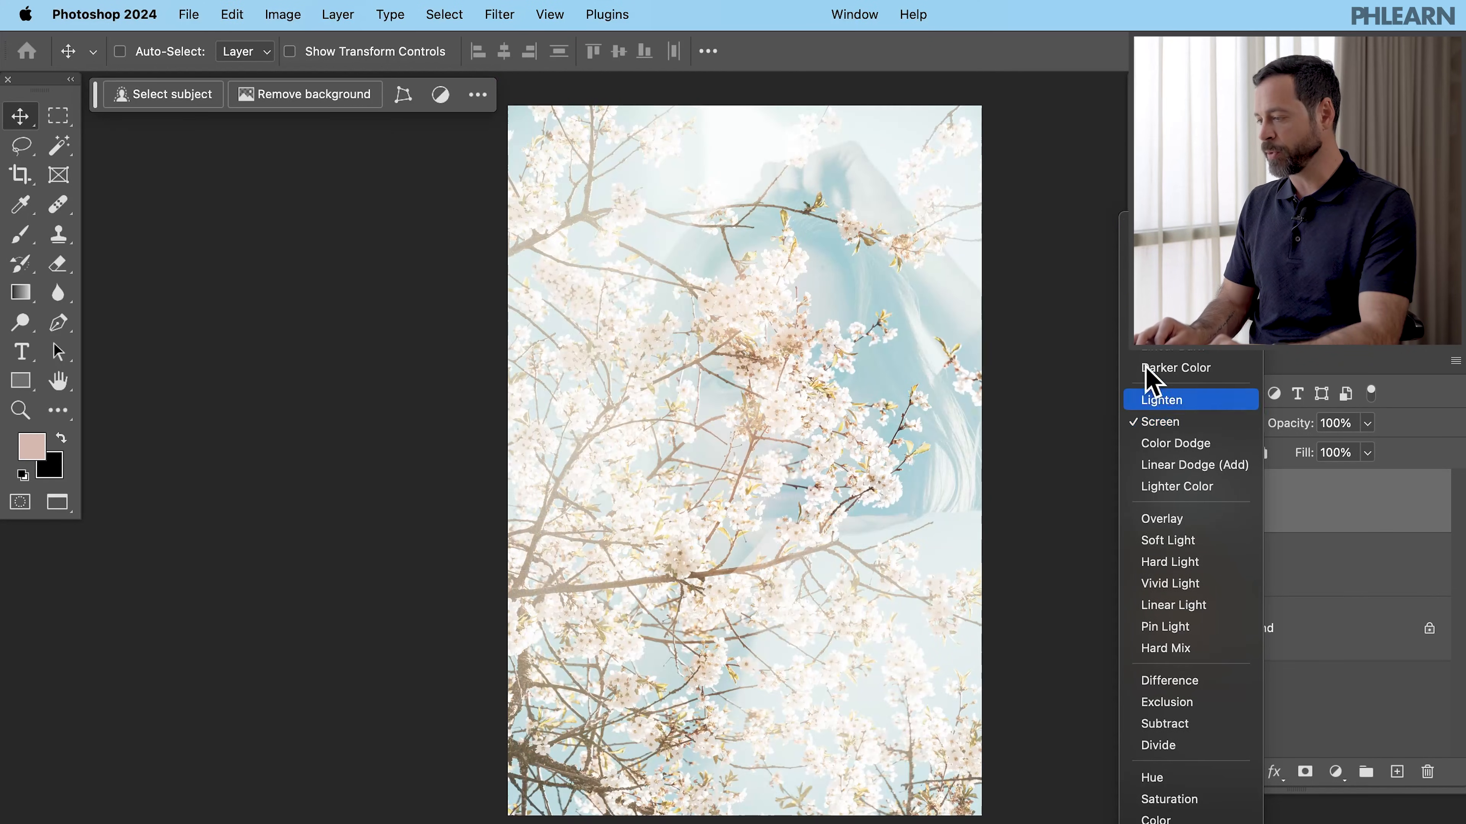
left_click(1128, 230)
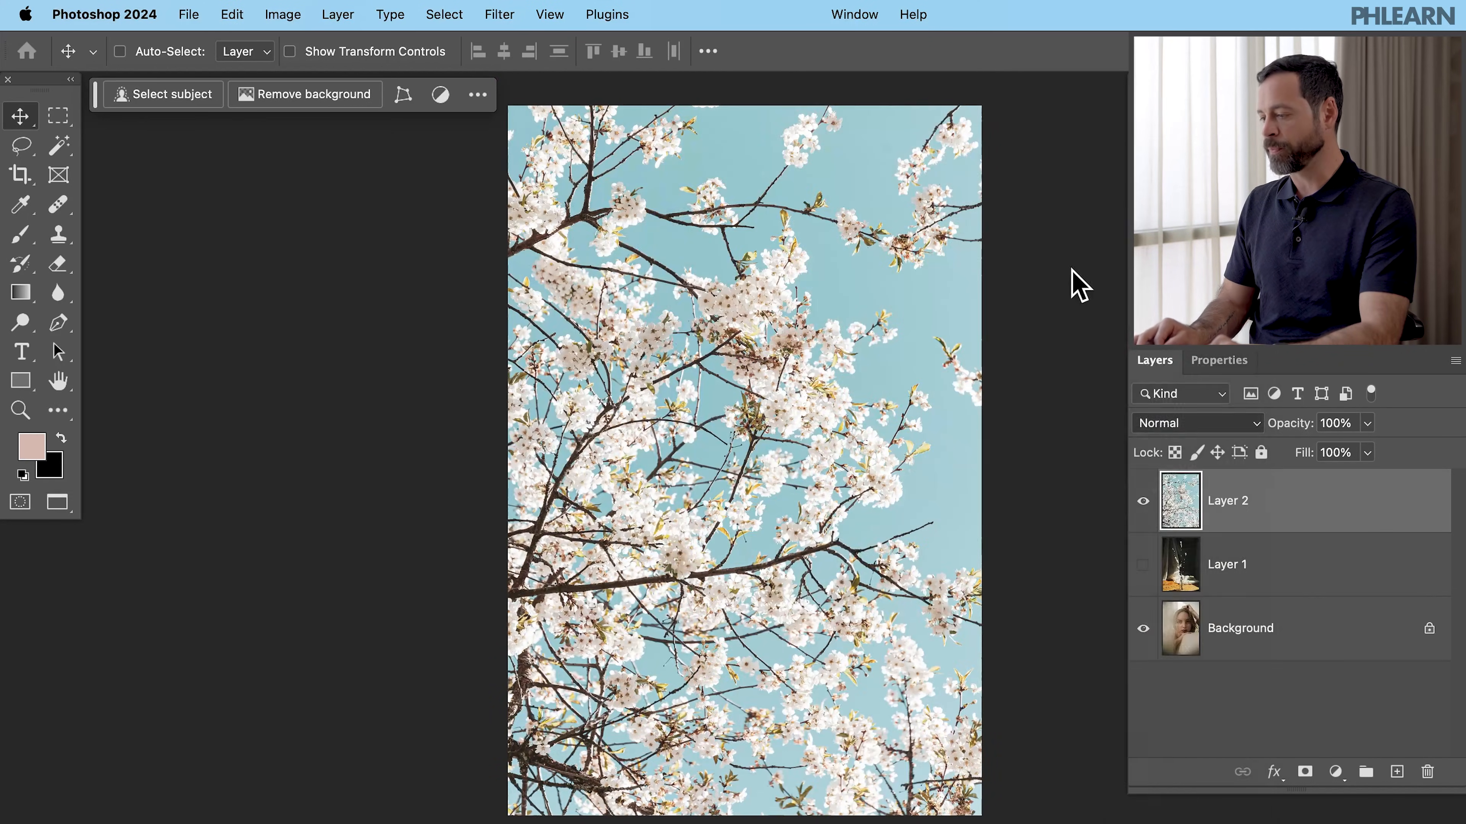
- Hide the blossom layer and show the vase layer again
left_click(1143, 501)
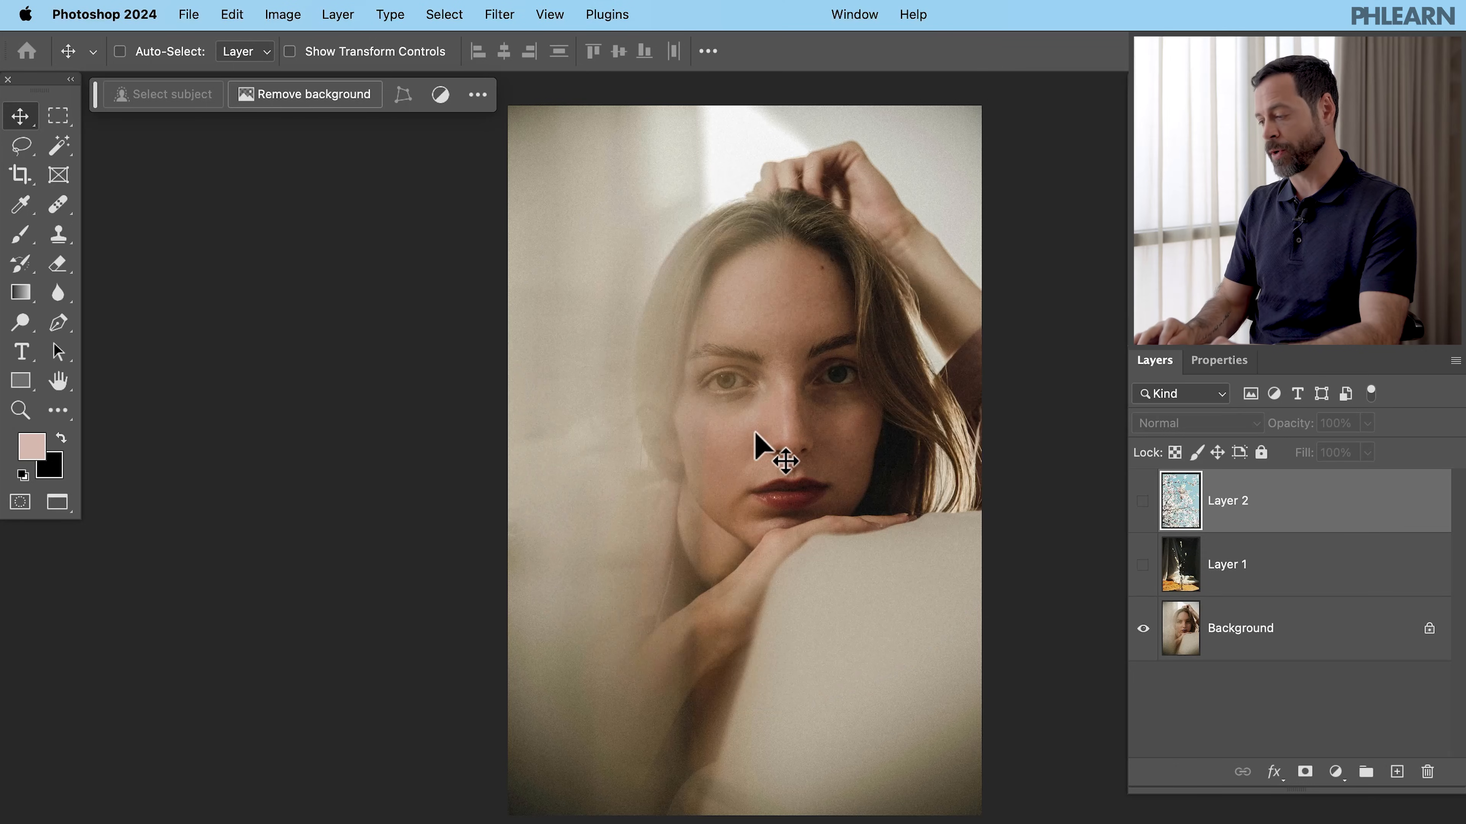
left_click(1142, 564)
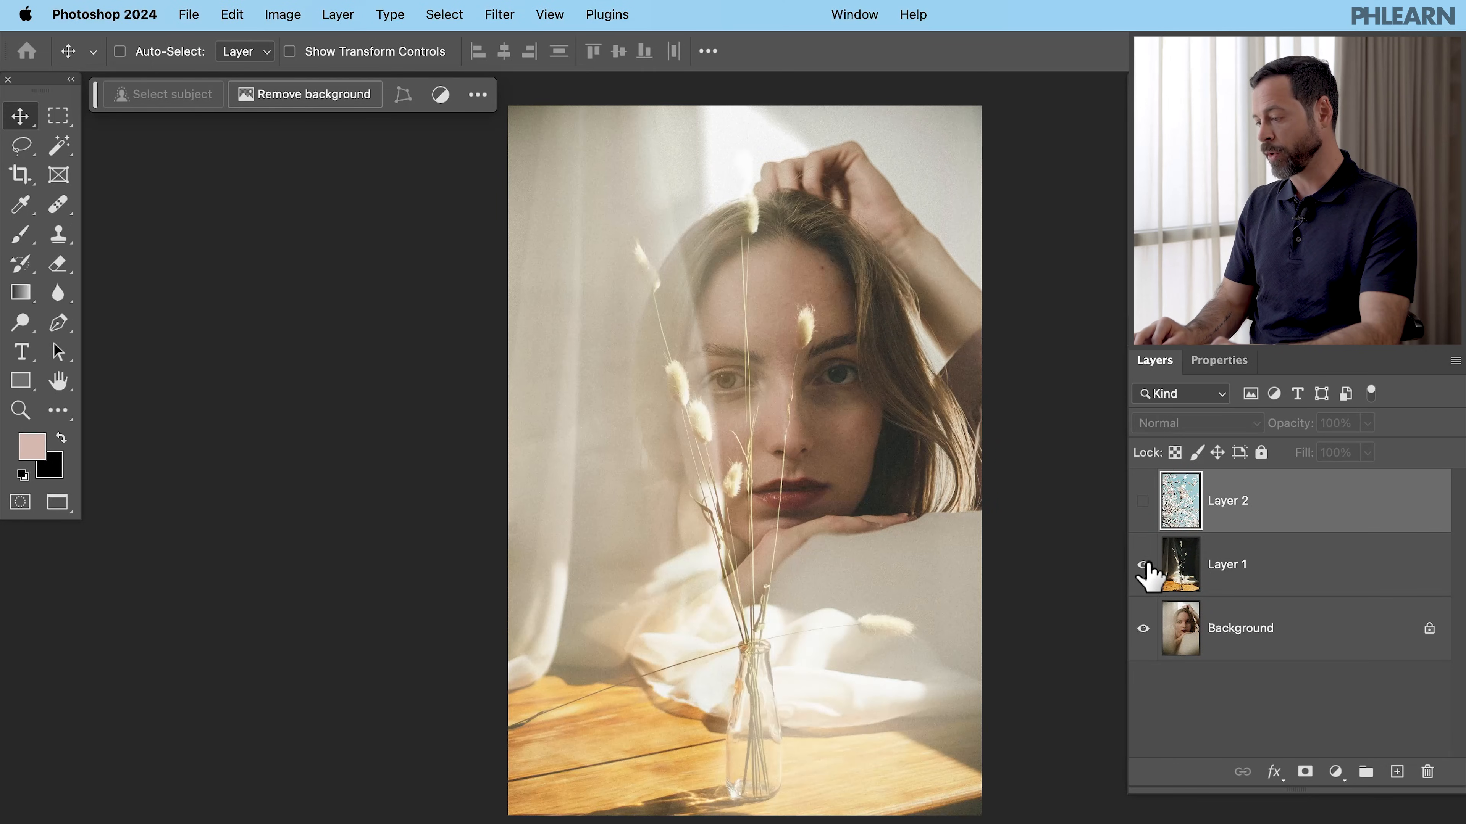
- Compare the vase layer's Normal and Screen blend modes, leaving it on Screen
left_click(1220, 564)
left_click(1197, 423)
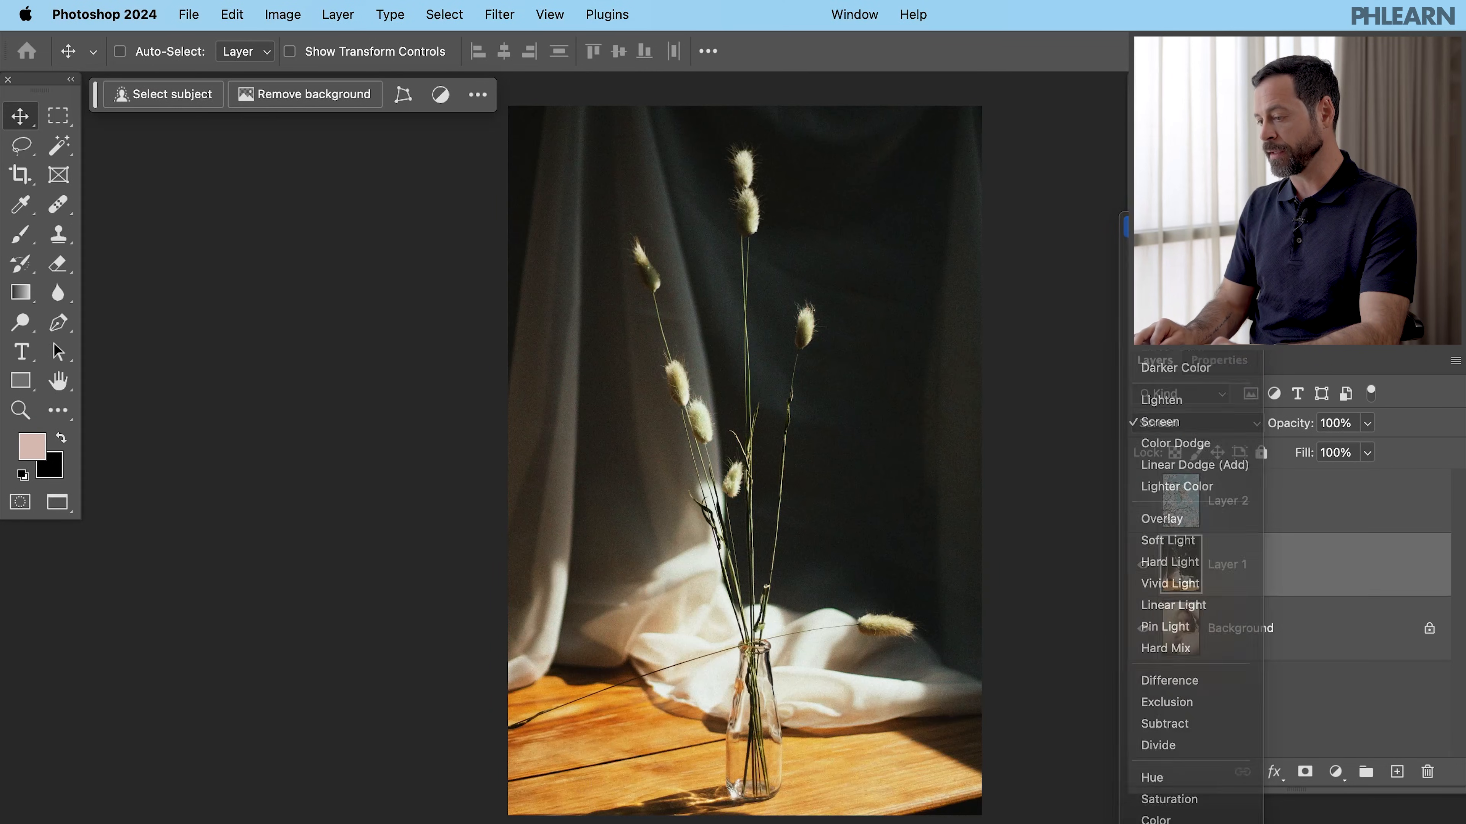
left_click(1158, 227)
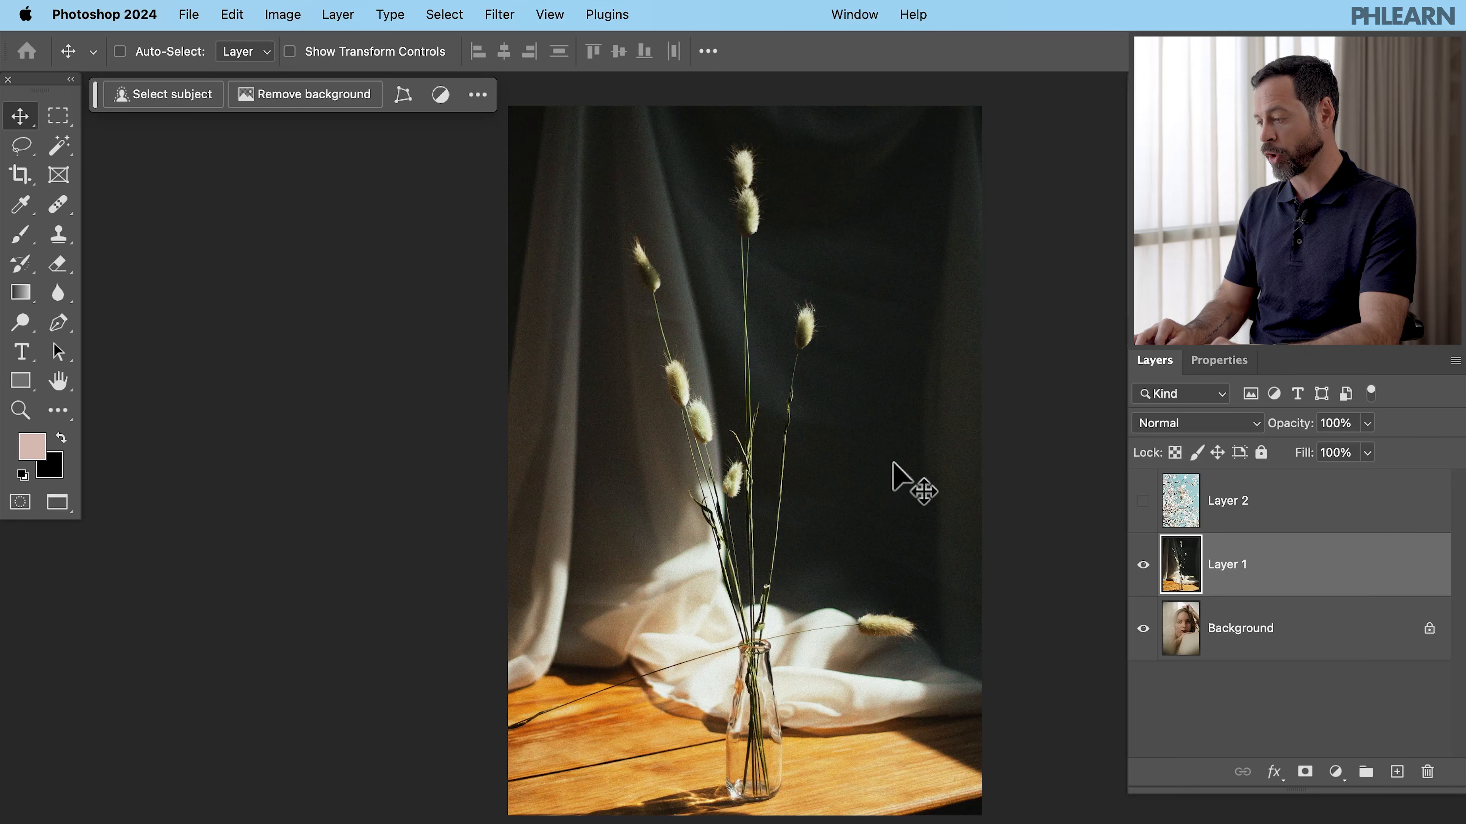
left_click(1212, 431)
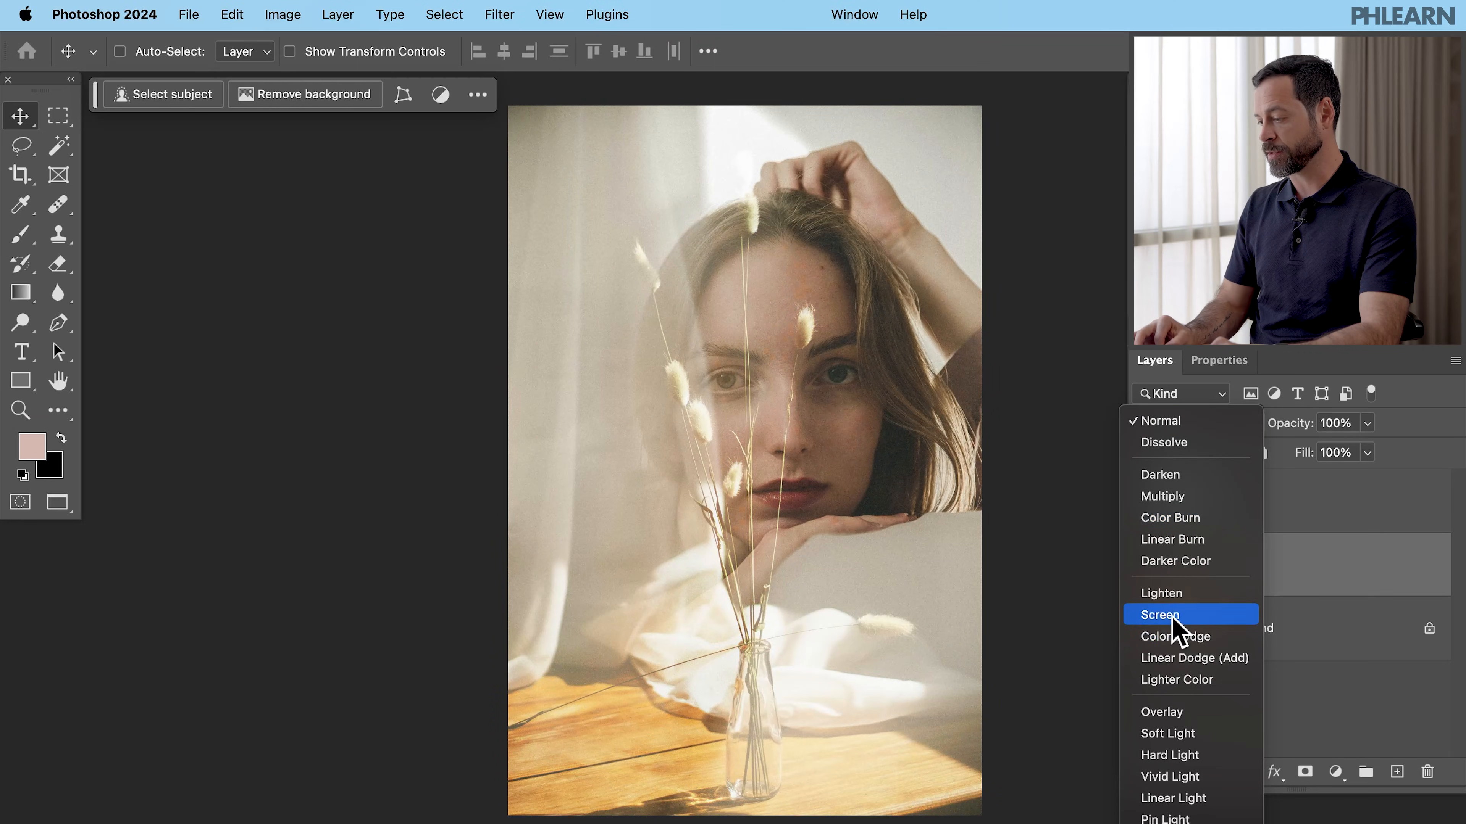
left_click(1174, 612)
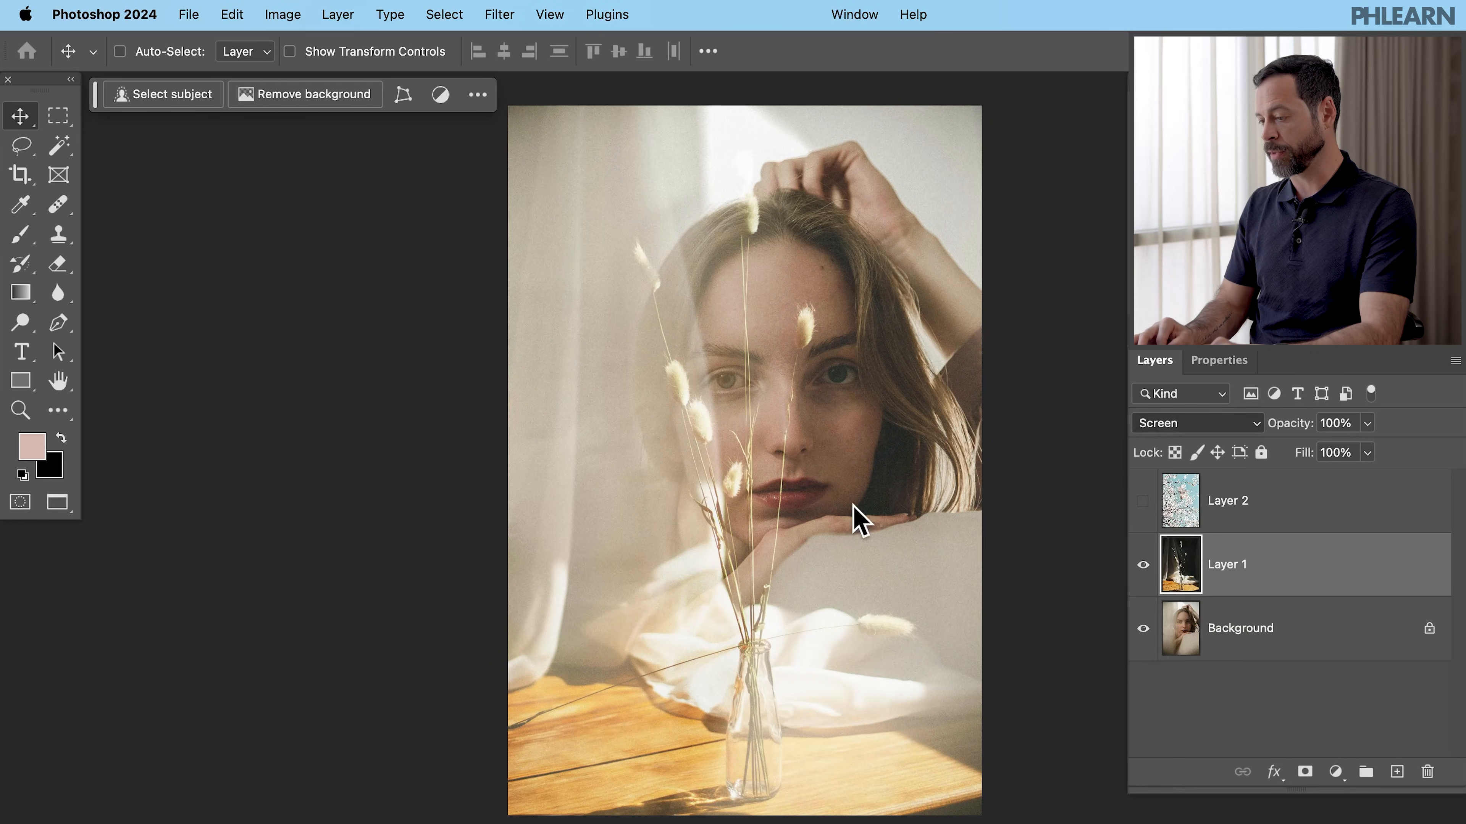
- Hide the vase layer, show and select the blossom layer, and set its blend mode to Screen
left_click(1143, 564)
left_click(1143, 500)
left_click(1218, 517)
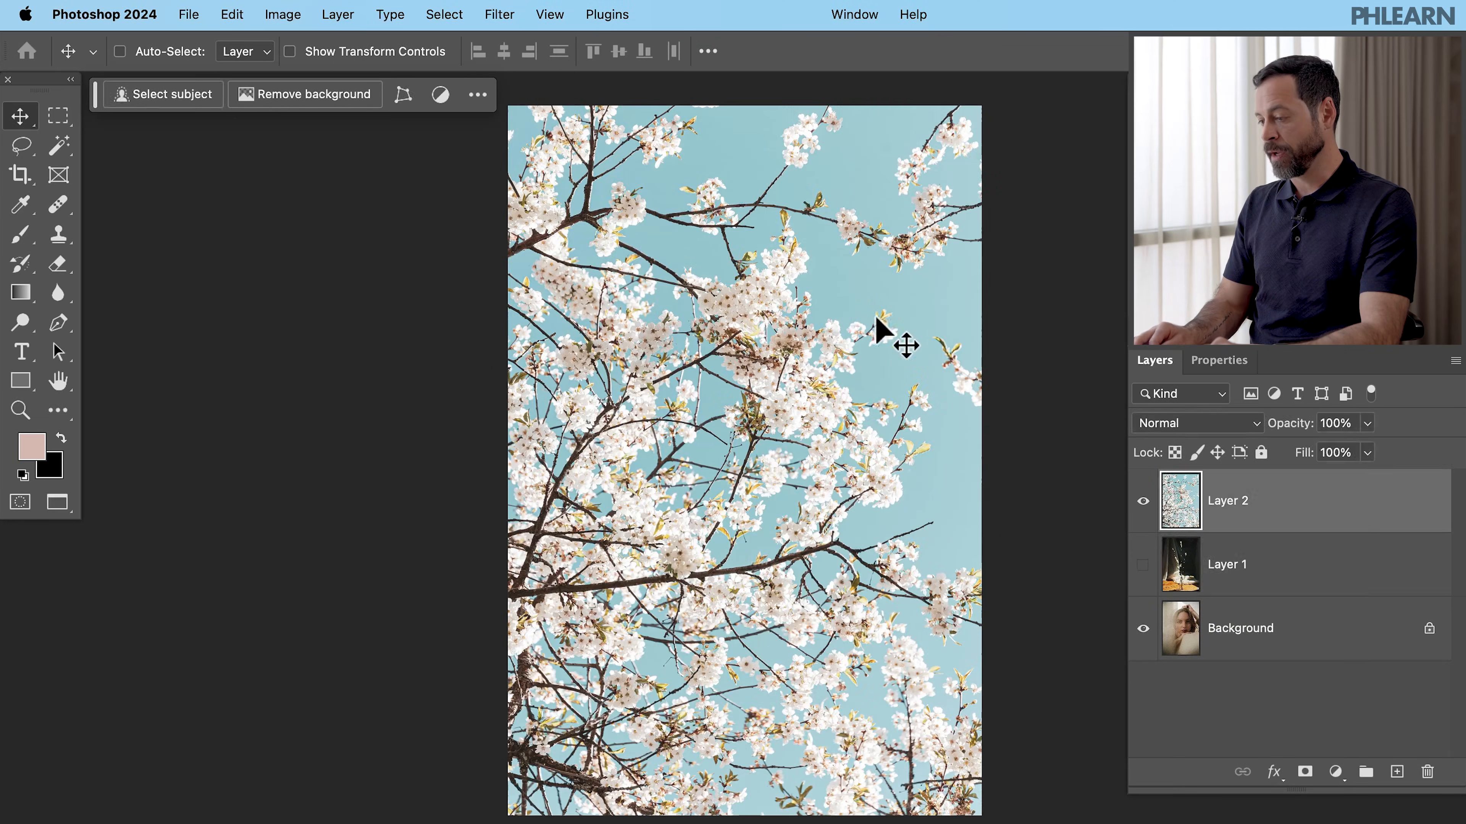
left_click(1193, 426)
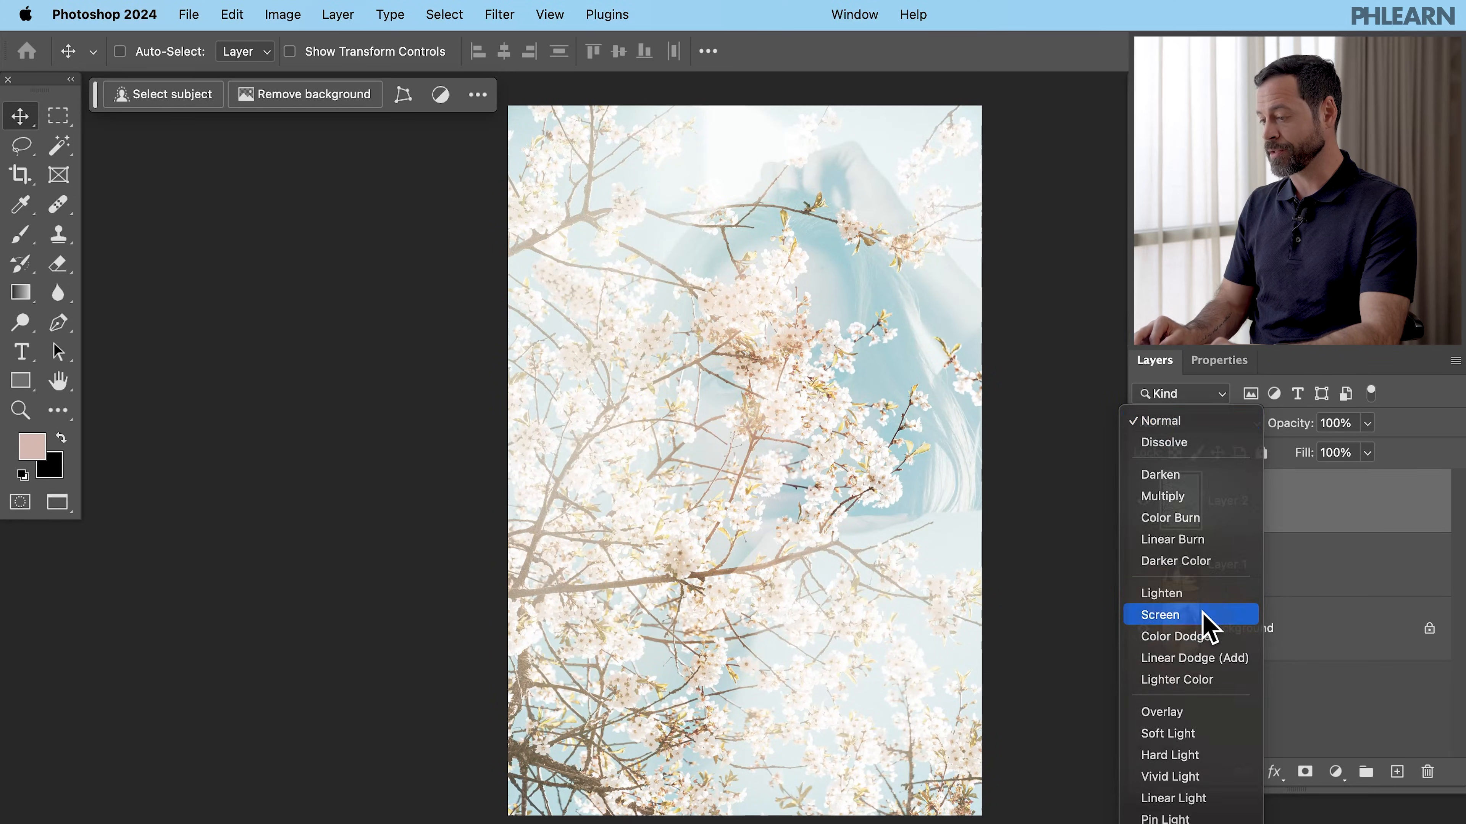
left_click(1202, 614)
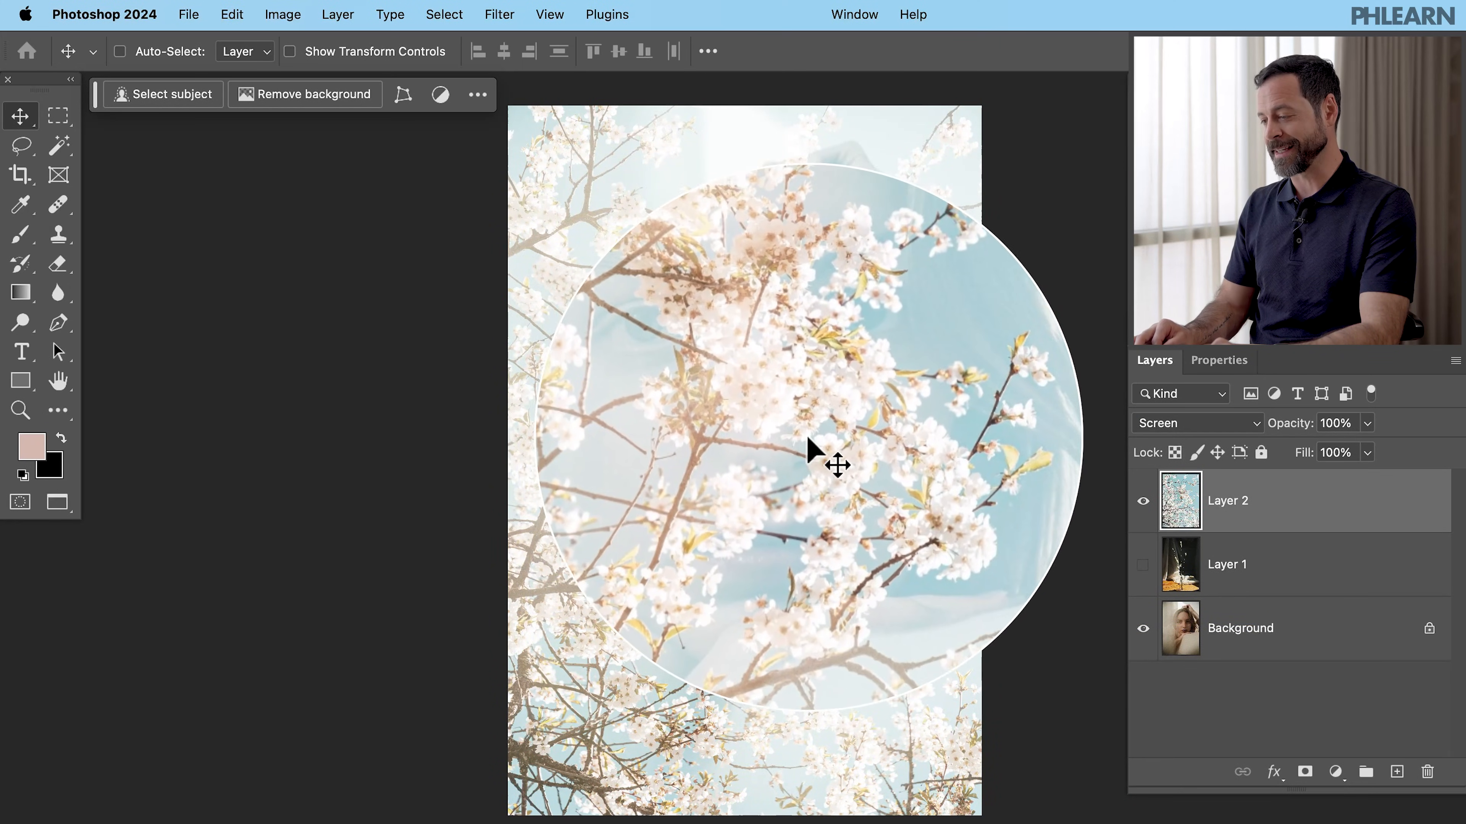
- Hide the blossom layer and drag the leaves photo from Double-Exposure-03.jpg into the portrait document as a new layer
key("shift+f")
left_click(801, 513)
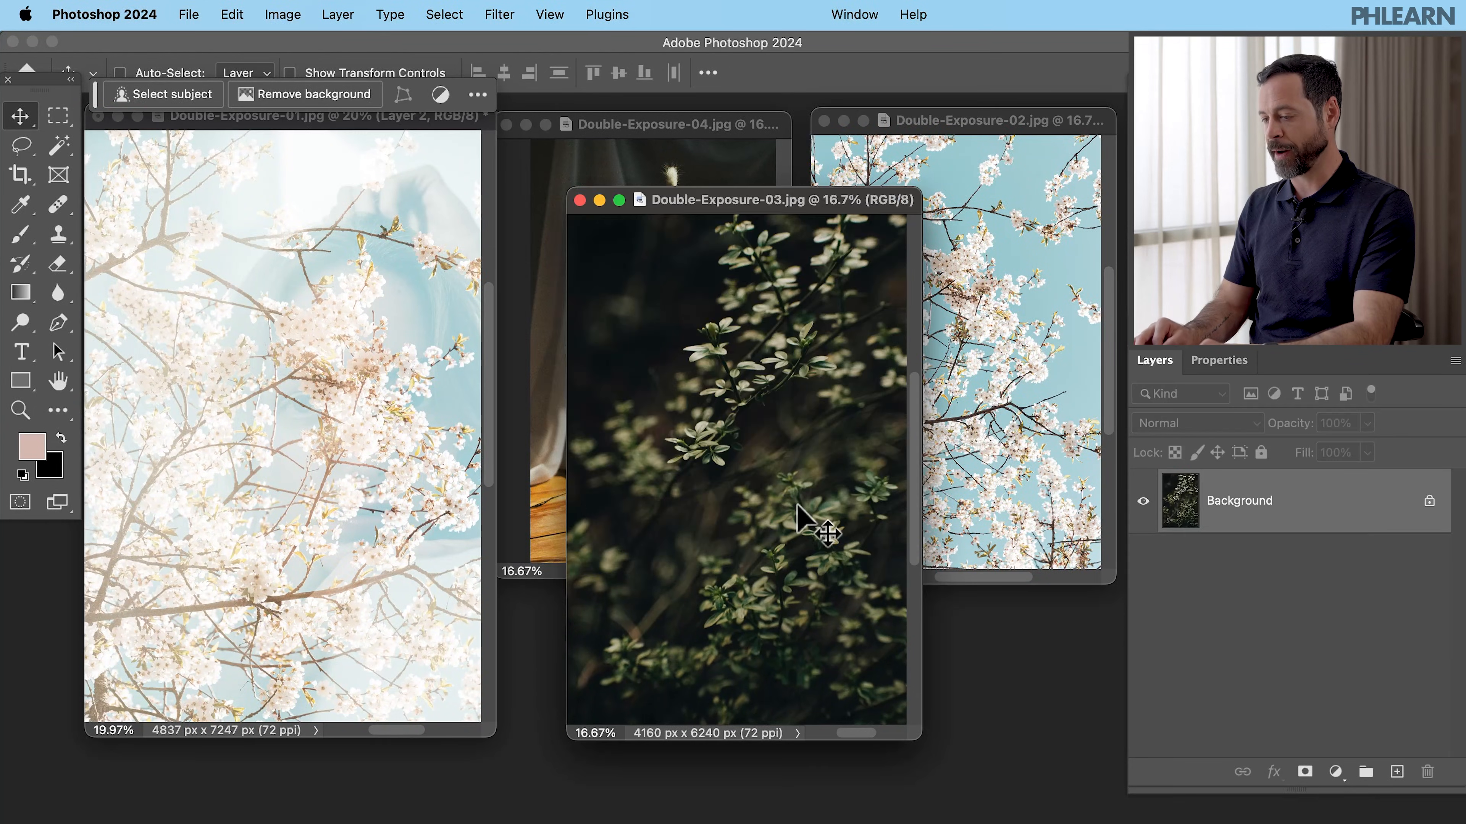
left_click(1141, 502)
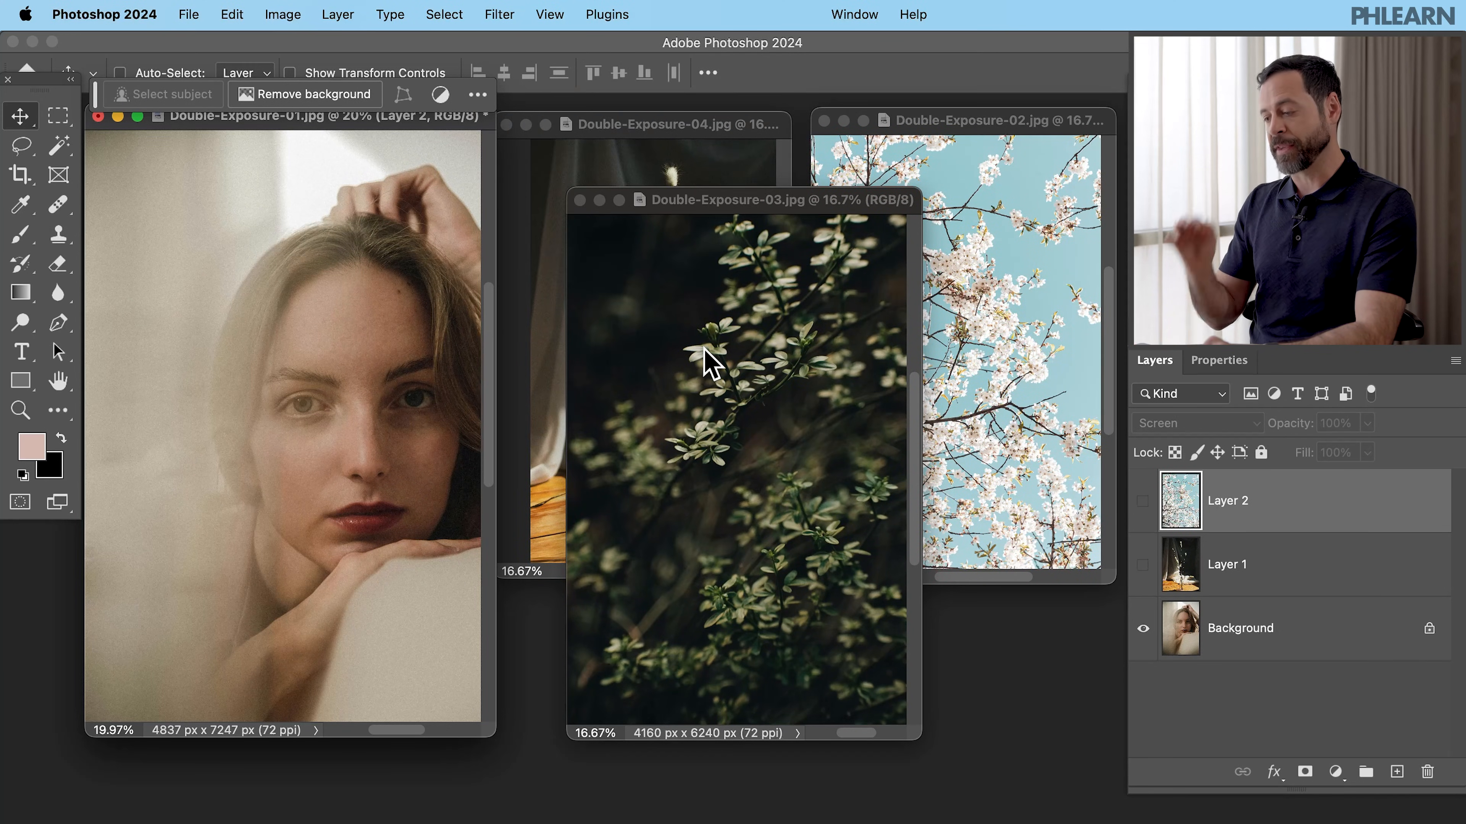
left_click(766, 450)
left_click_drag(770, 429, 357, 389)
key("f")
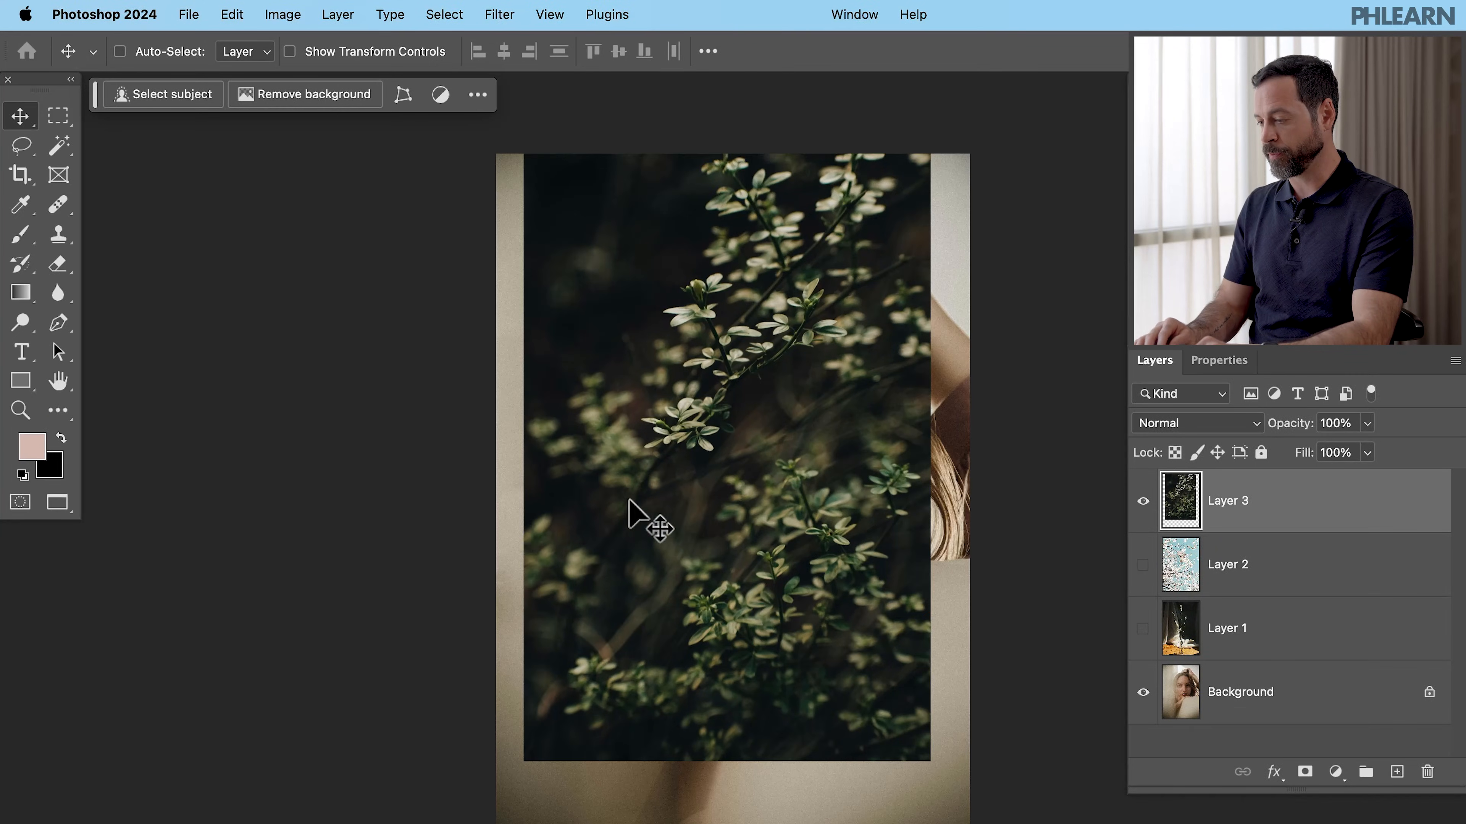
- Move and scale up the leaves layer with Free Transform so it covers the whole canvas
left_click_drag(736, 439, 740, 506)
key("ctrl+t")
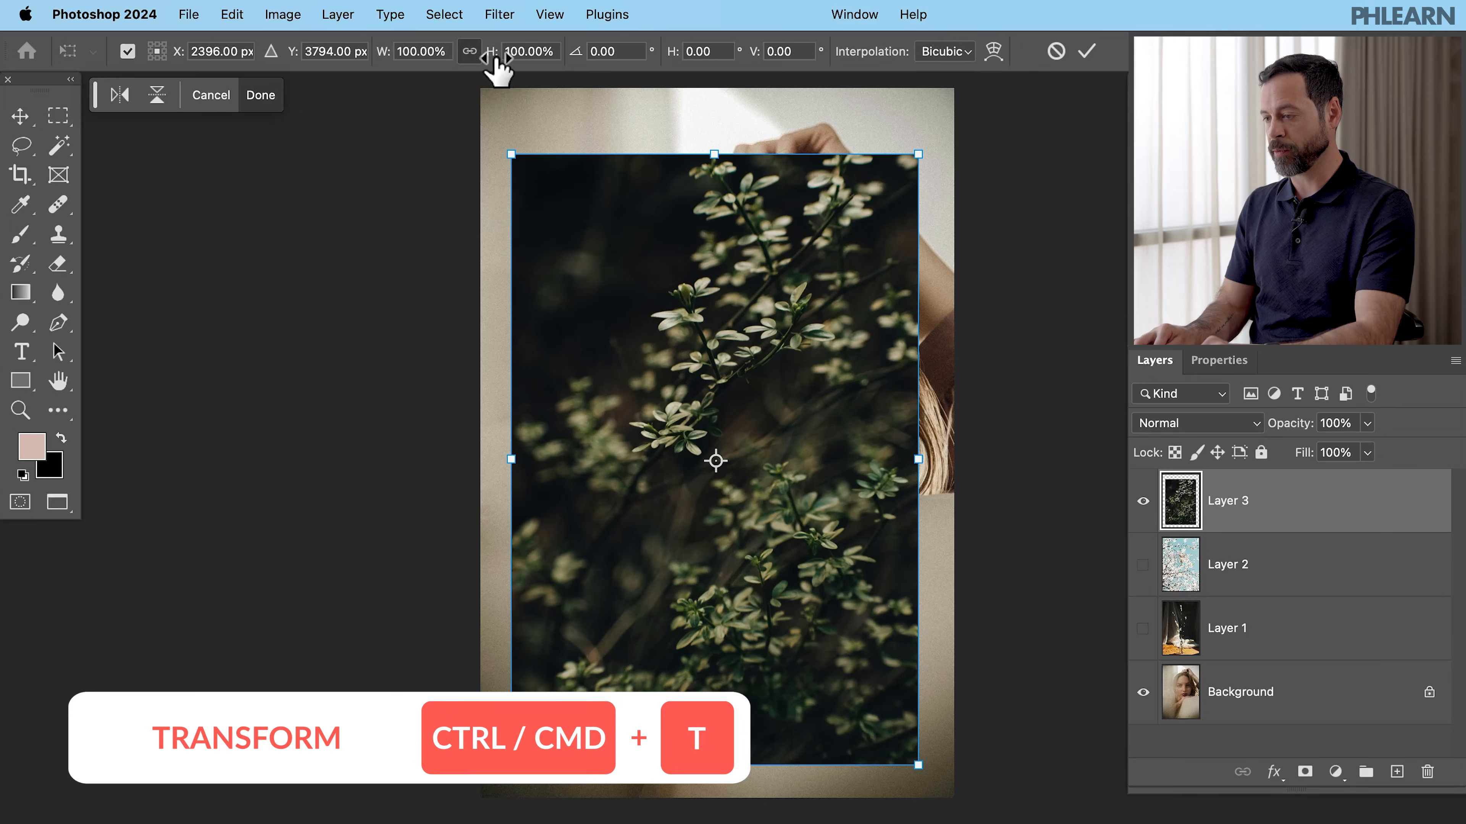
left_click_drag(494, 58, 523, 58)
key("Return")
left_click_drag(709, 248, 708, 295)
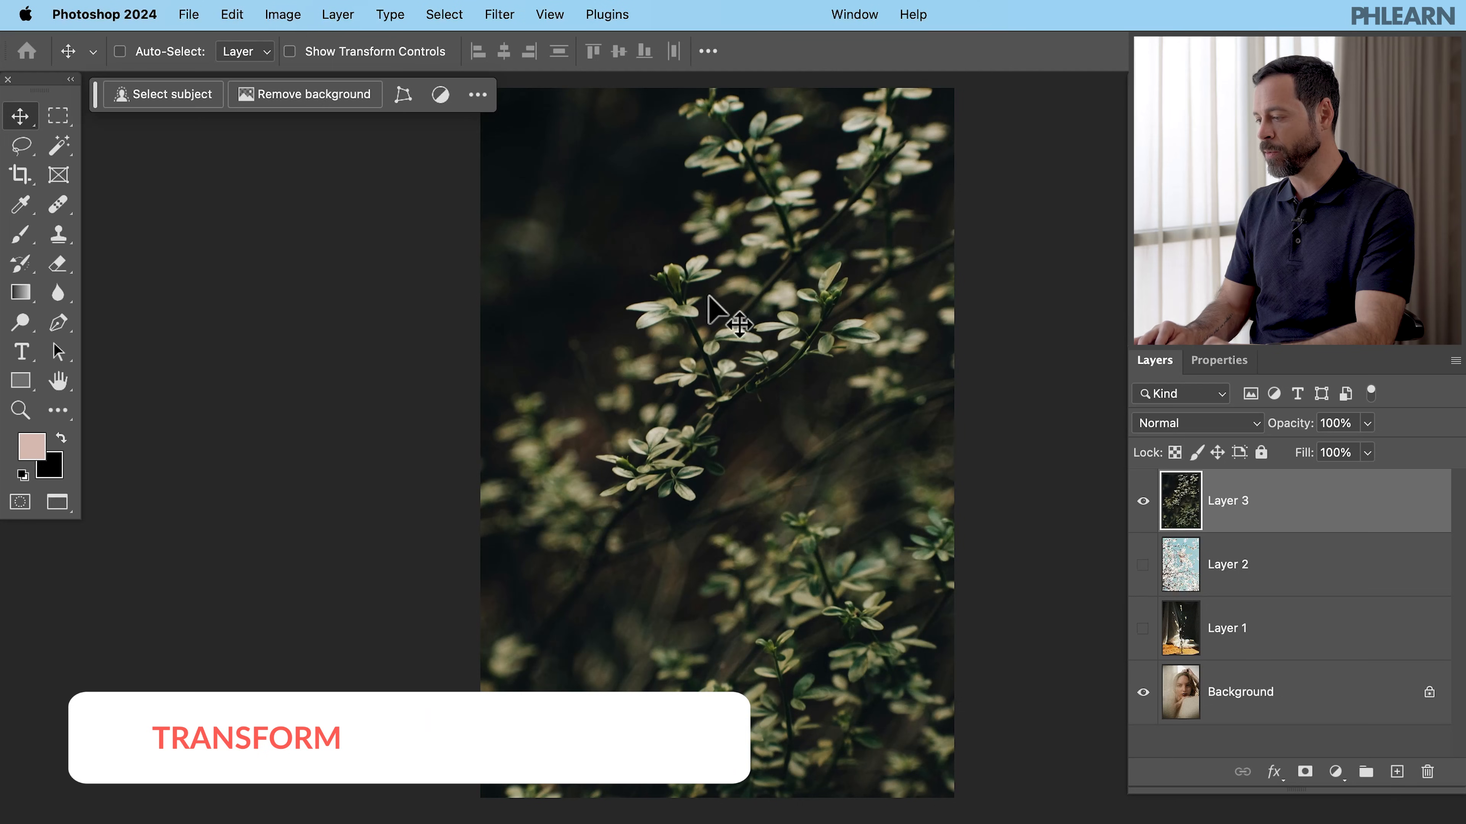
- Set the leaves layer's blend mode to Screen, comparing it briefly against Normal
left_click(1151, 424)
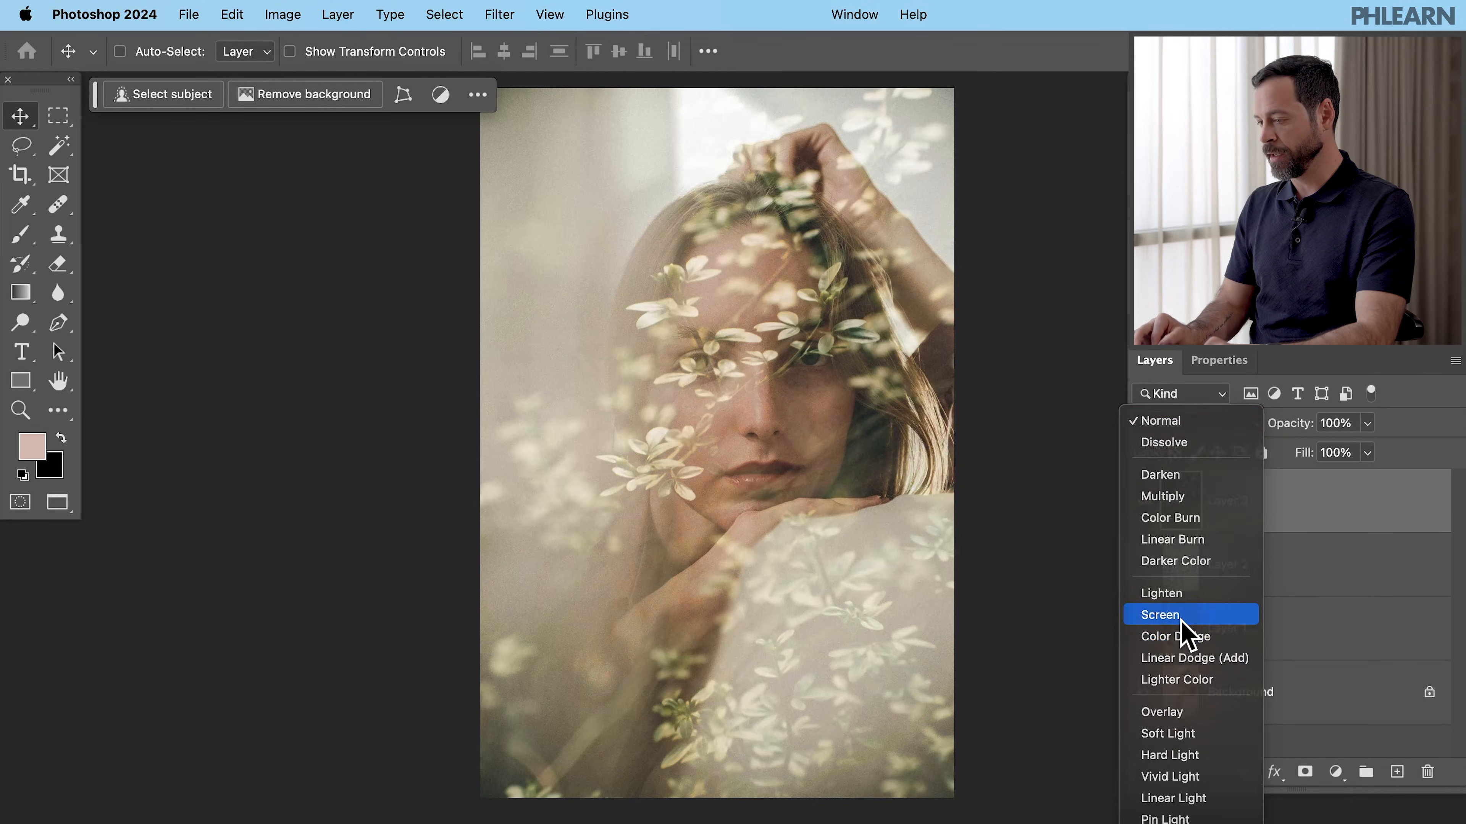
left_click(1182, 617)
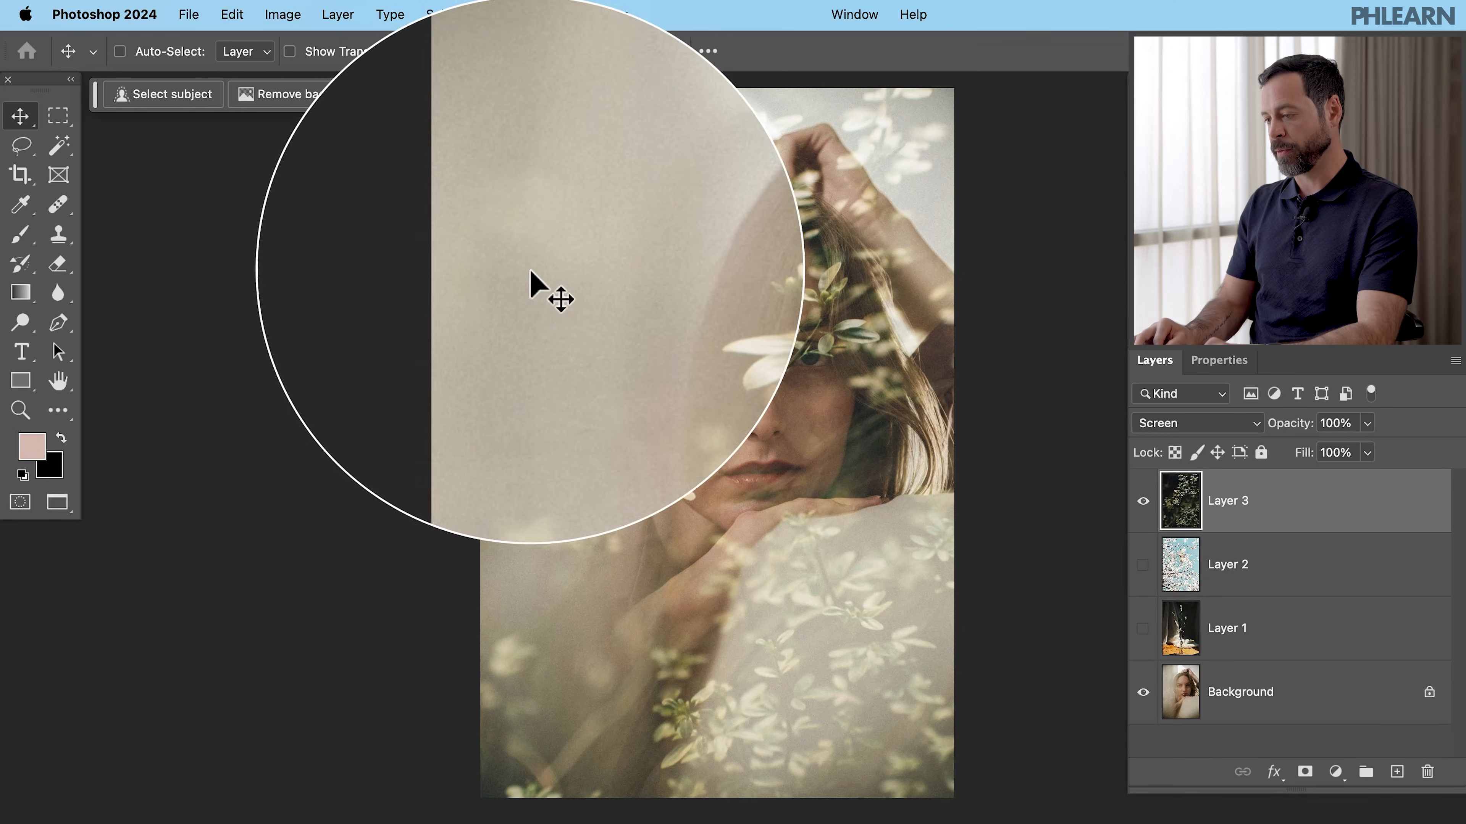
left_click(1144, 421)
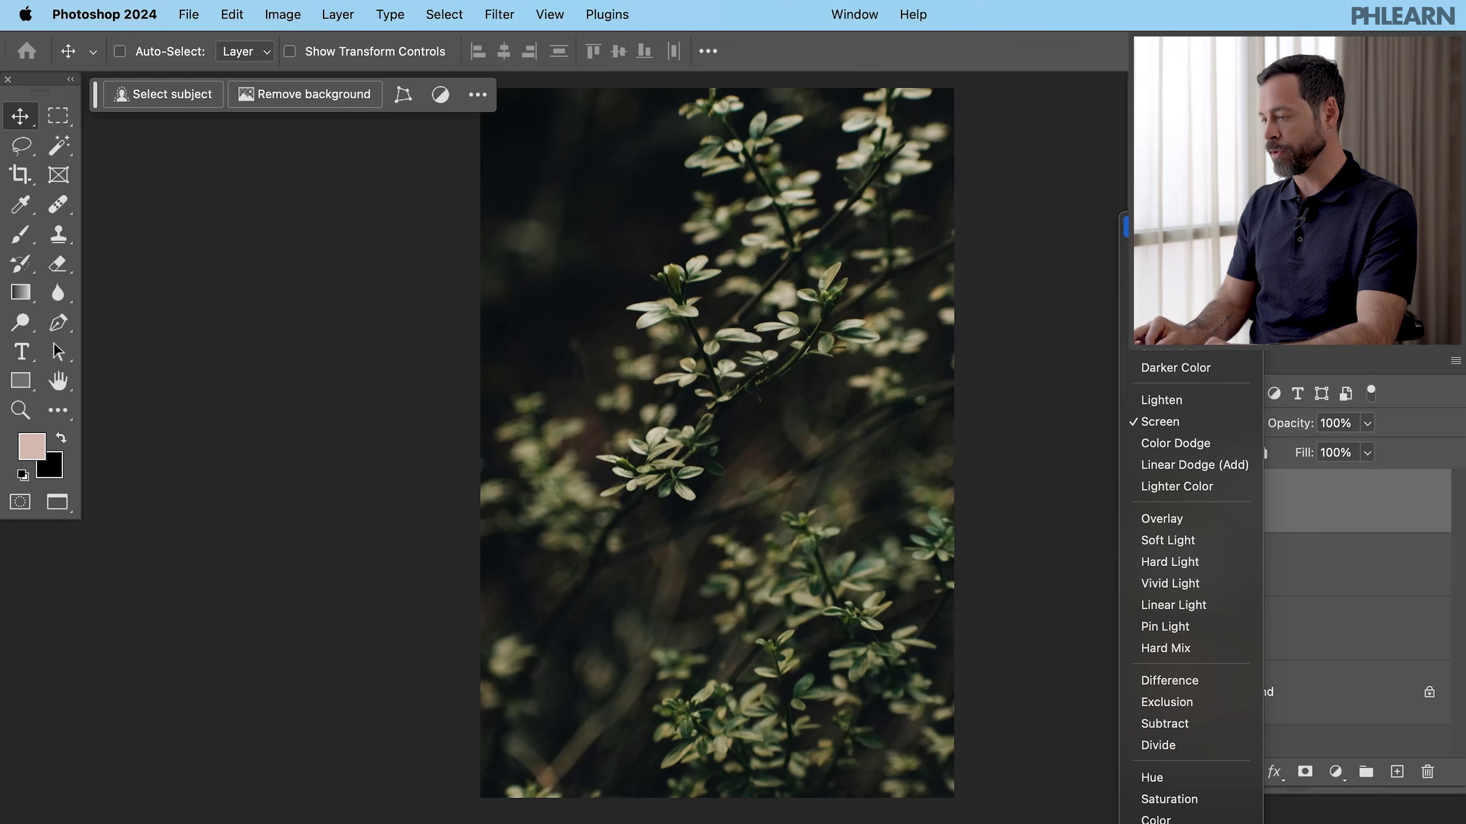
left_click(1125, 234)
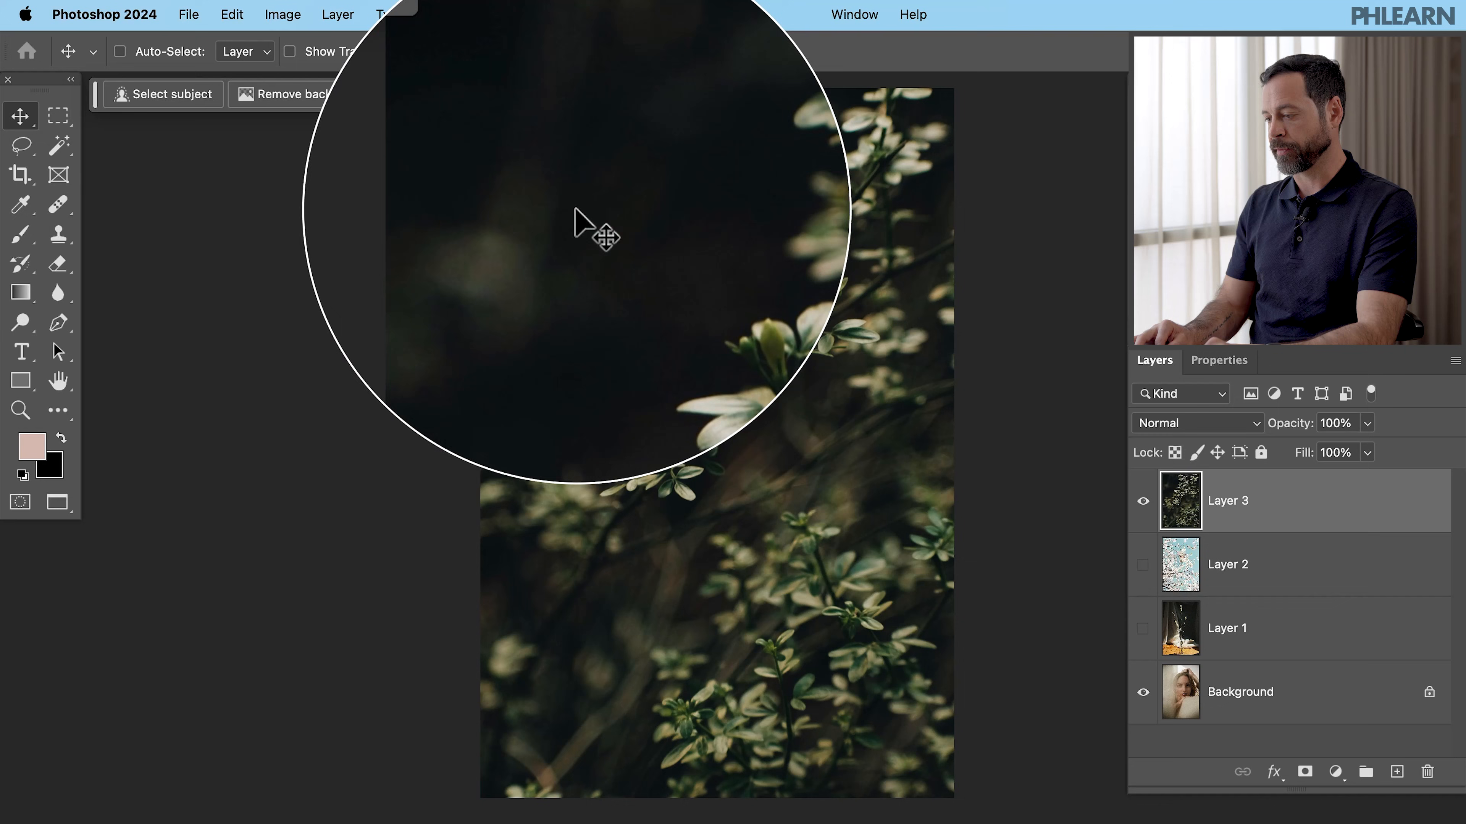
left_click(1175, 424)
left_click(1175, 615)
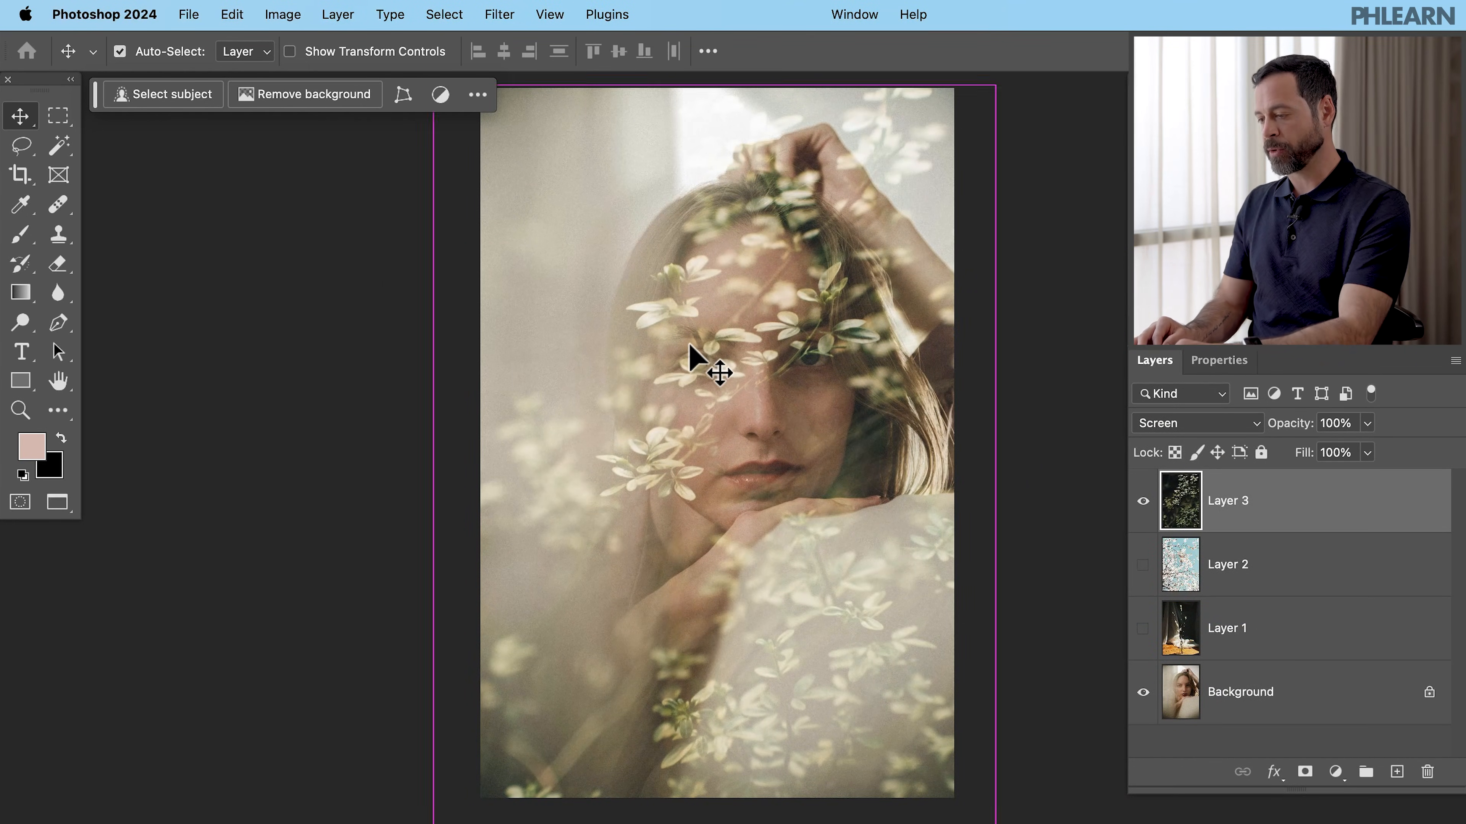
- Flip the leaves layer horizontally with Free Transform, then reposition and rescale it over the portrait
key("super+t")
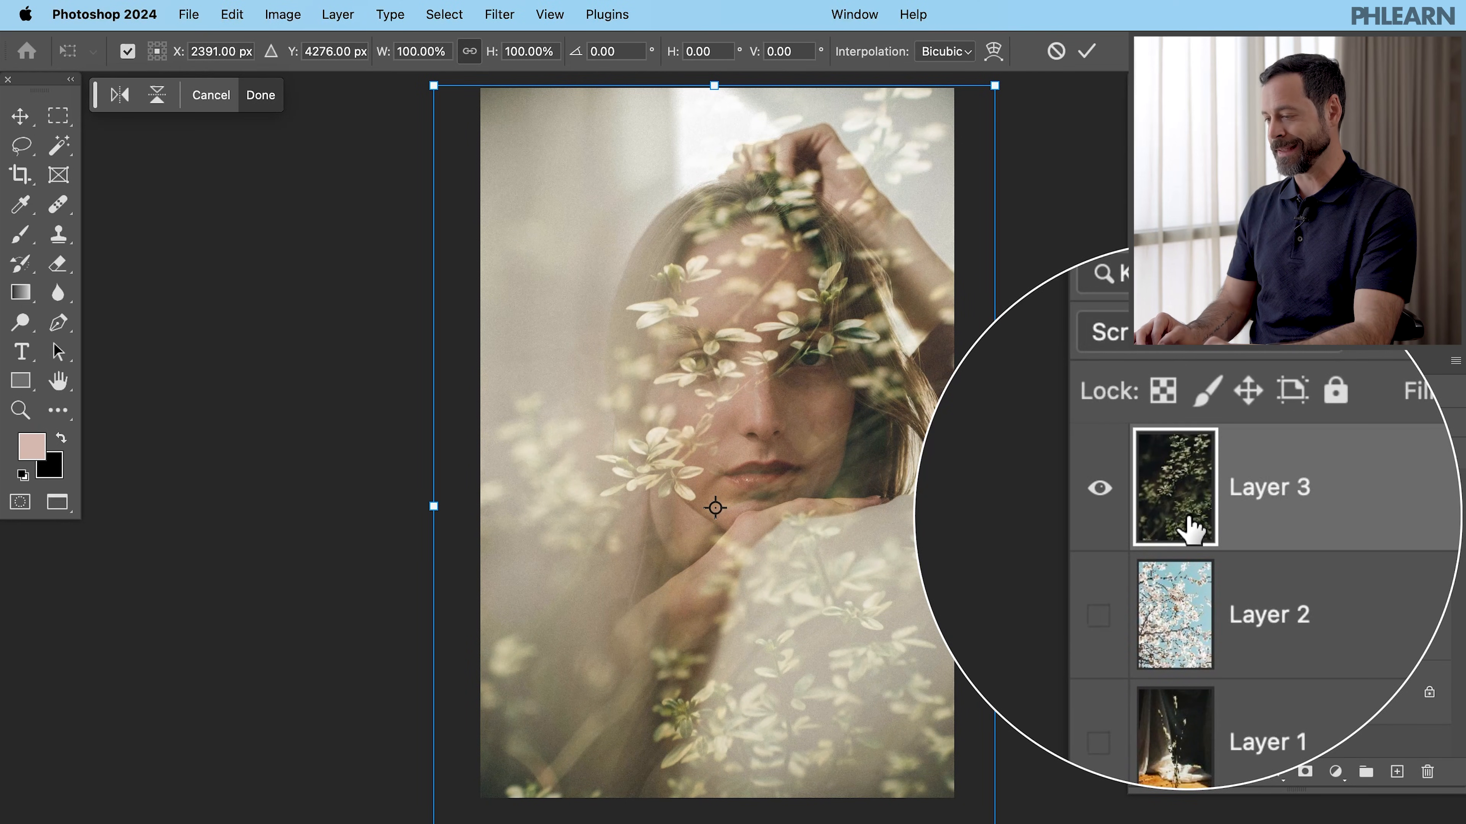
left_click(123, 97)
left_click_drag(688, 196, 648, 197)
left_click_drag(673, 510, 784, 350)
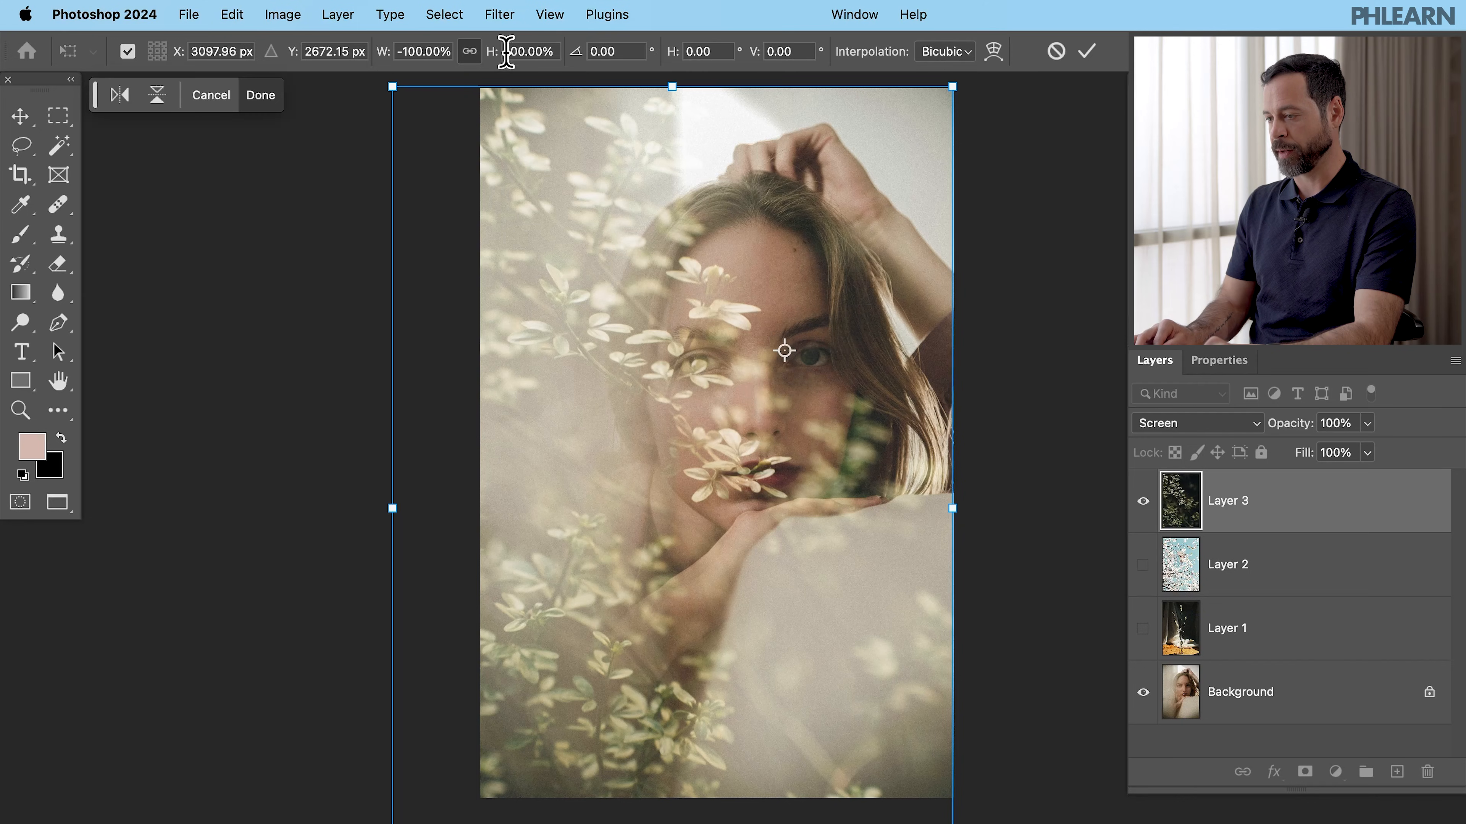
left_click_drag(496, 63, 511, 60)
left_click_drag(677, 157, 641, 171)
key("Return")
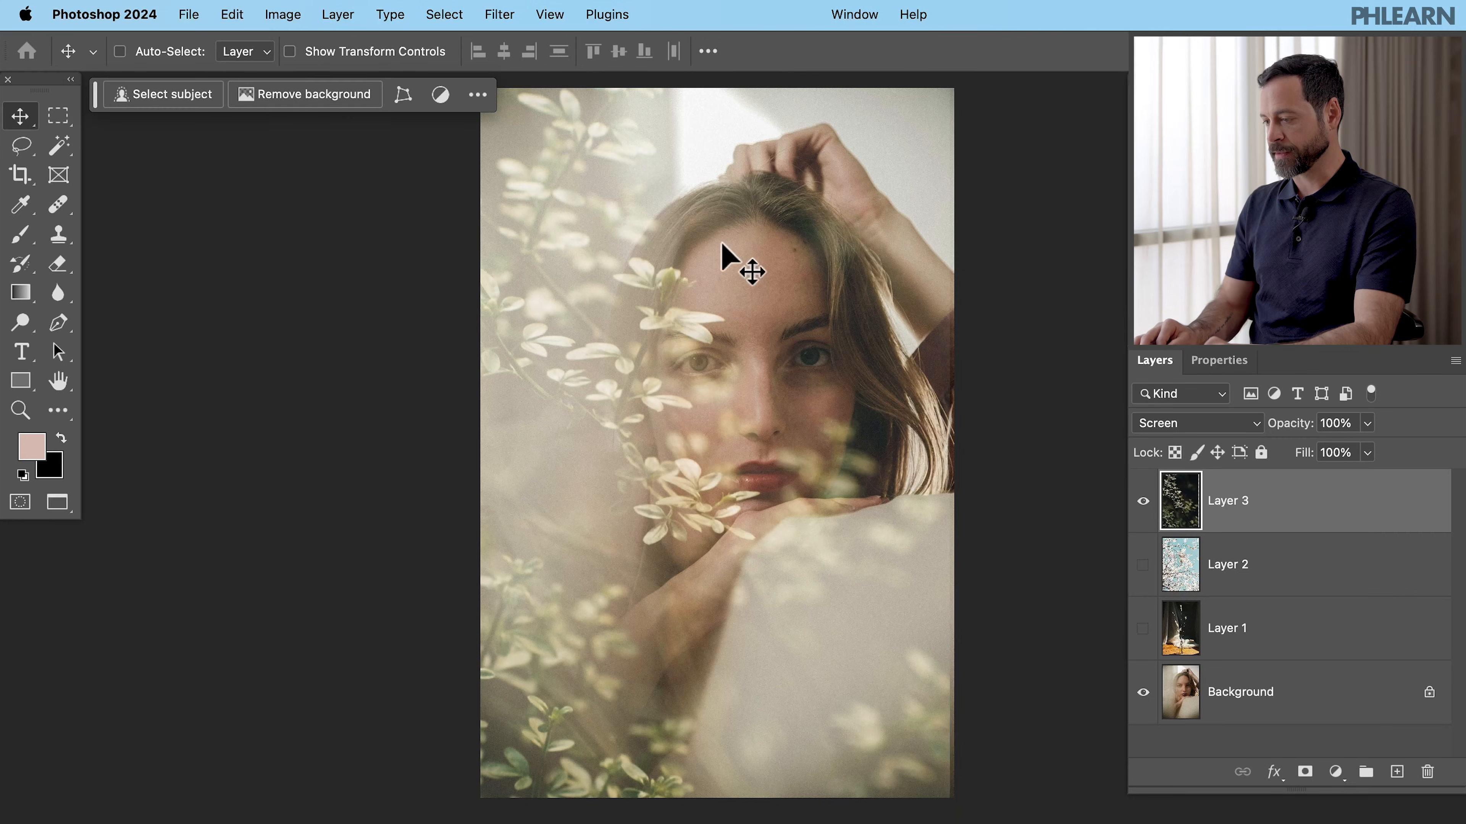
- Apply Levels to the leaves layer with the midtone value set to 0.83, then return to the Move tool
scroll(794, 301, "right", 2)
scroll(793, 300, "left", 3)
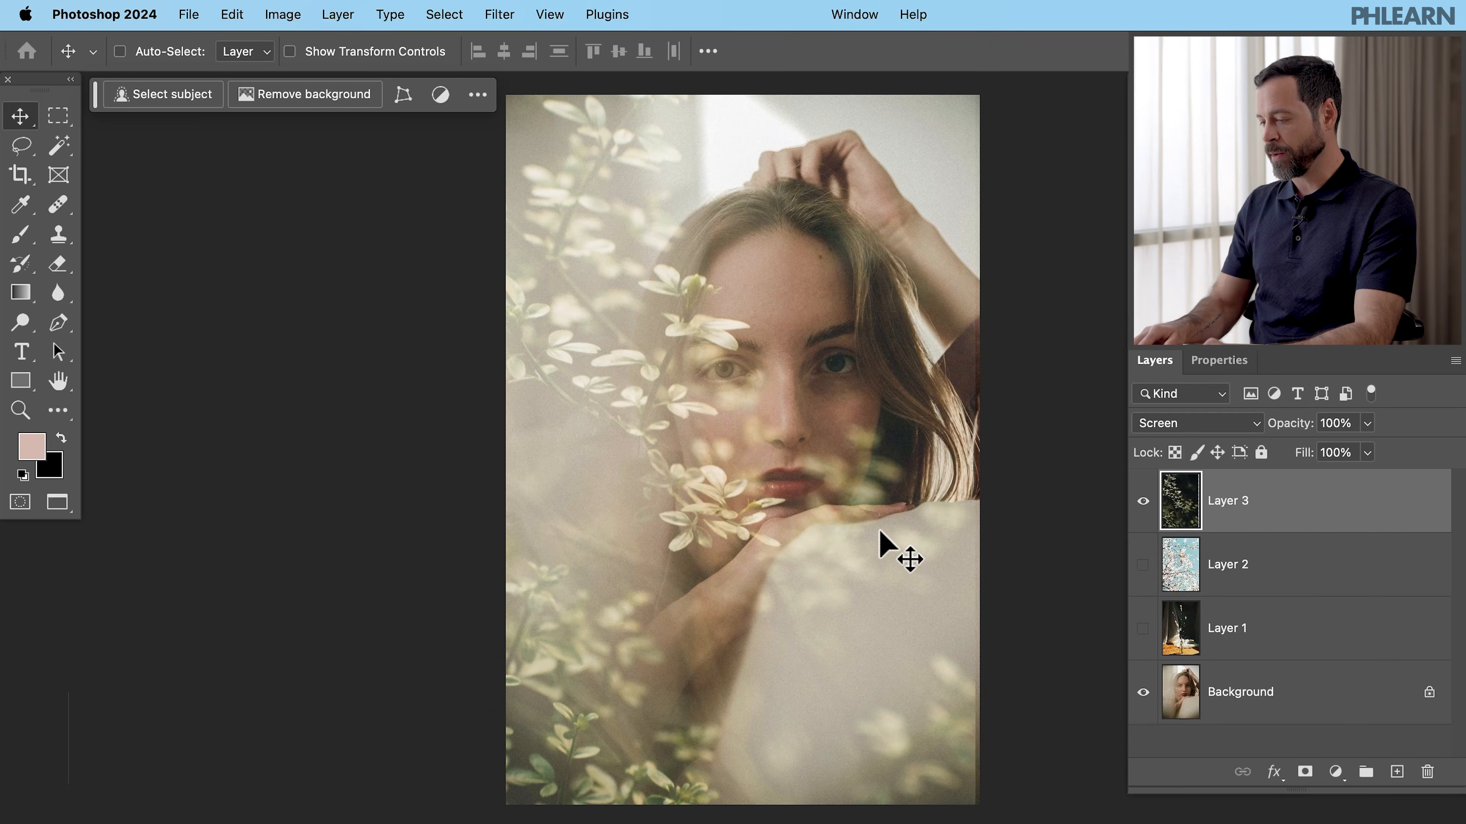
key("super+l")
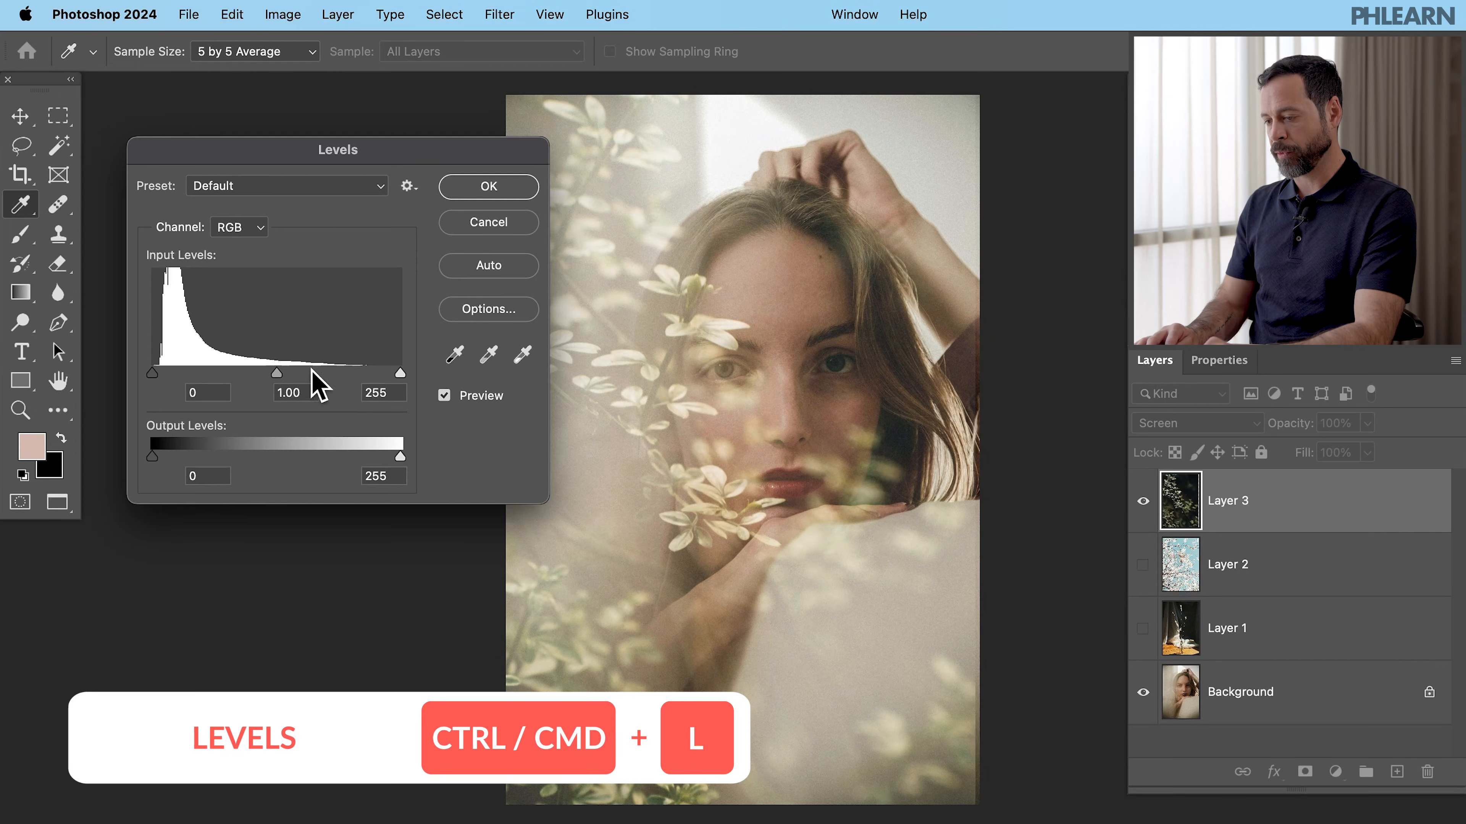
mouse_move(277, 373)
left_mouse_down()
mouse_move(256, 369)
mouse_move(292, 363)
left_mouse_up()
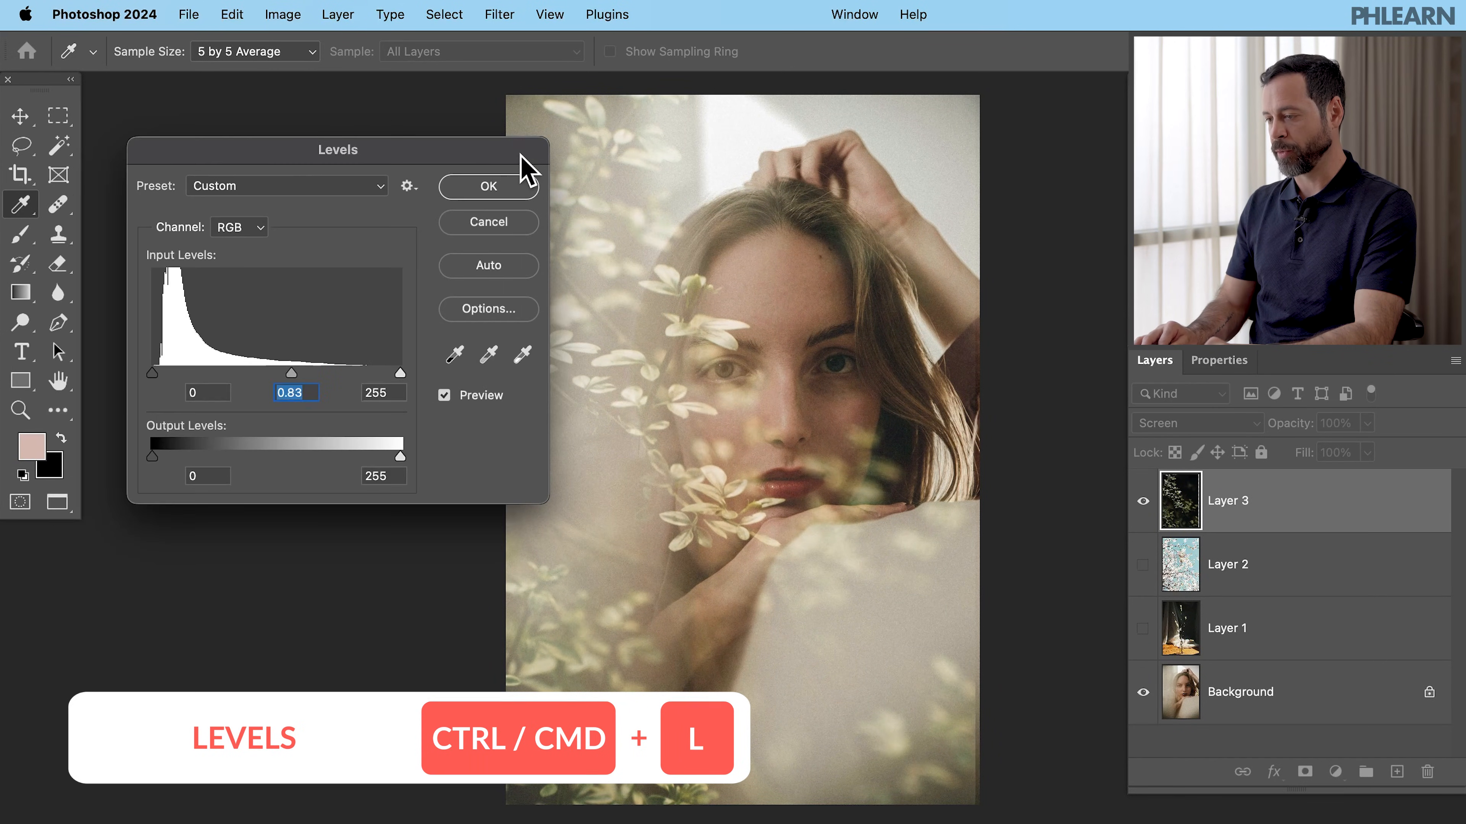
left_click(507, 192)
key("v")
- Toggle the leaves and background layers' visibility to compare the blend before and after
left_click(1143, 501)
left_click(1143, 501)
left_click(1144, 501)
left_click(1143, 502)
left_click(1144, 501)
left_click(1143, 501)
left_click(1144, 501)
left_click(1143, 501)
left_click(1143, 628)
left_click(1143, 628)
left_click(1144, 628)
left_click(1143, 628)
- Show the vase and leaves layers together over the portrait, keeping the blossom layer hidden
left_click(1143, 565)
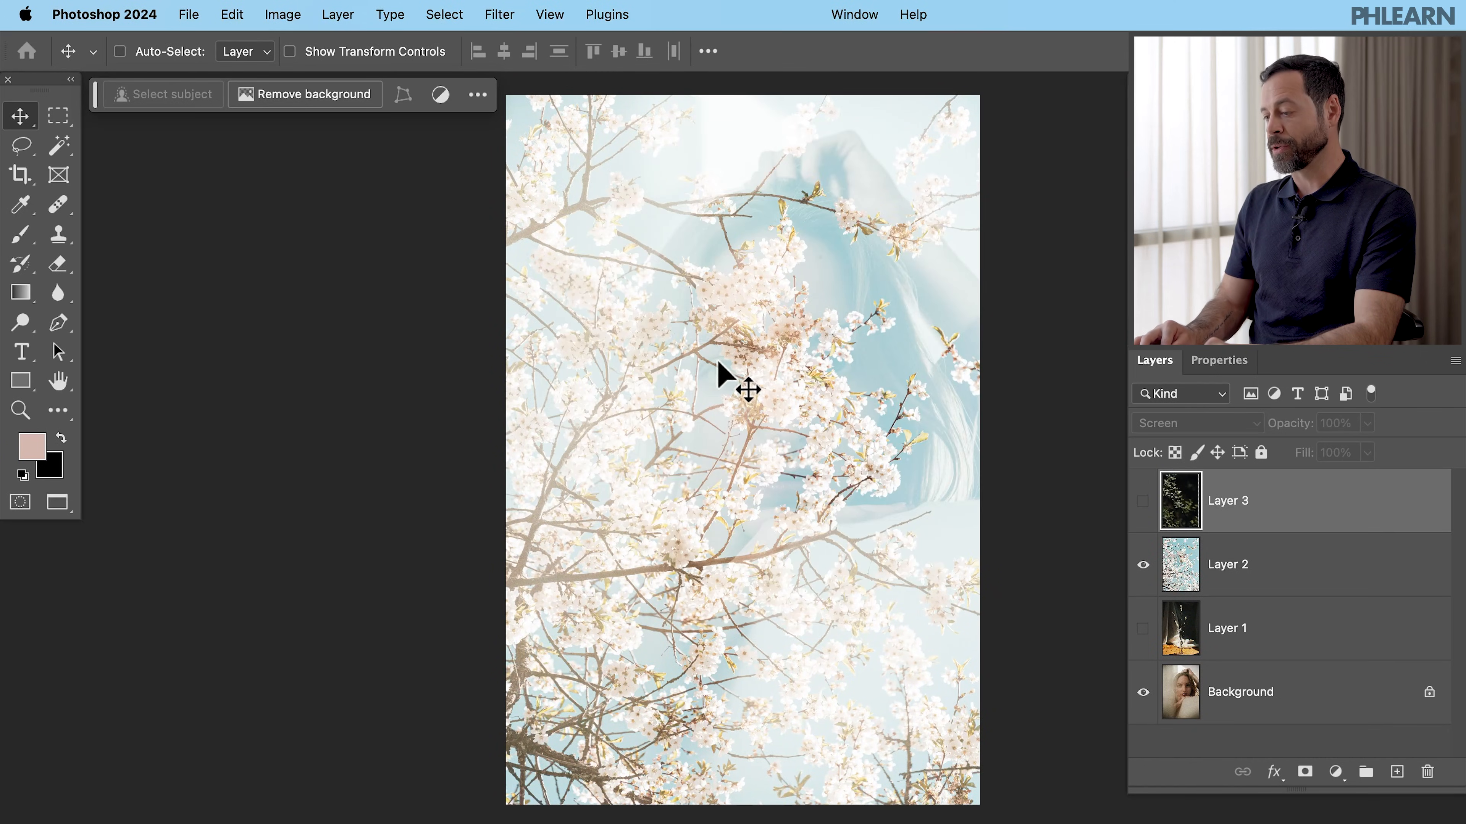
left_click(1142, 566)
left_click(1142, 627)
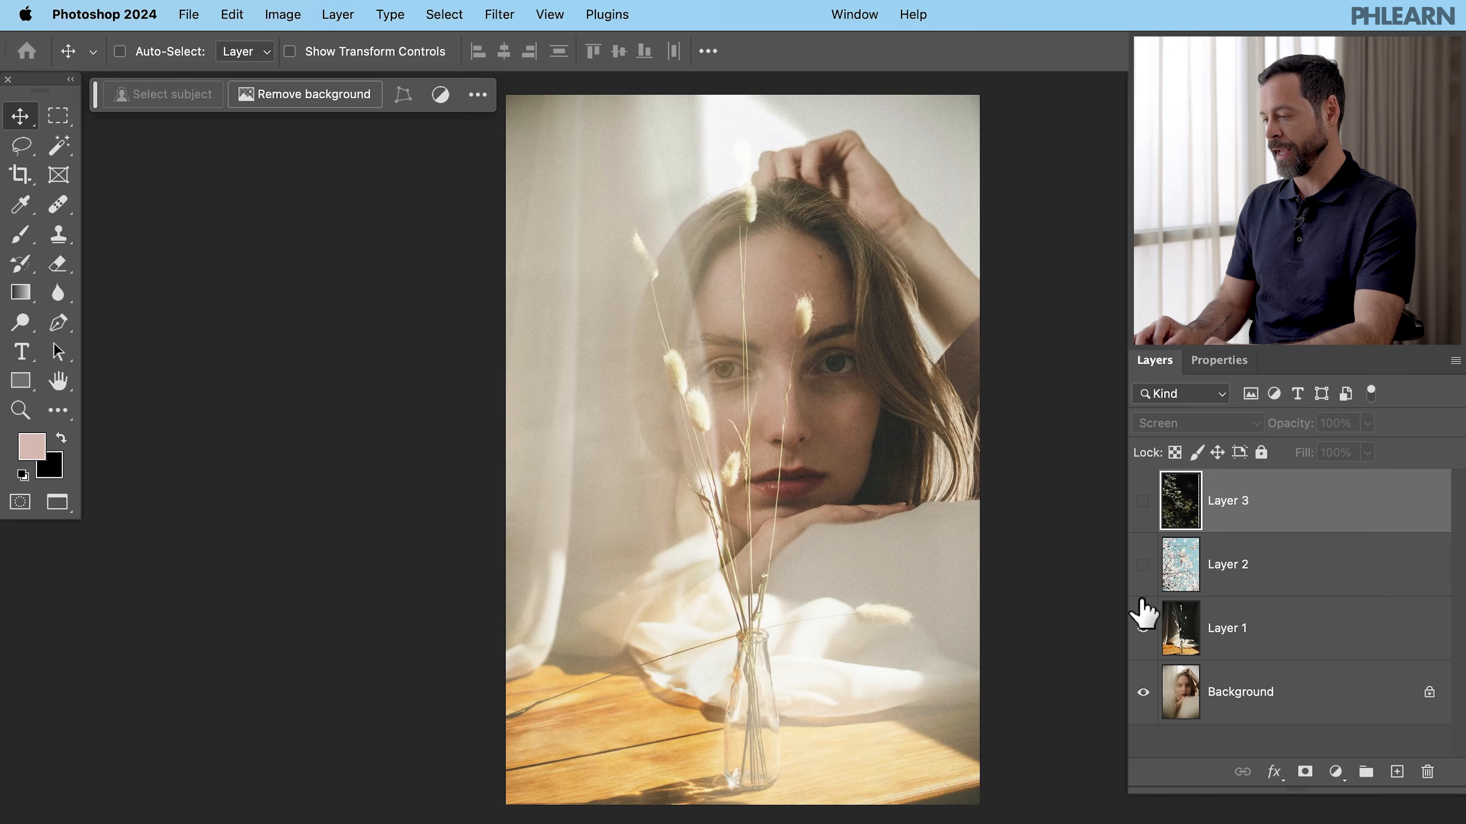
left_click(1142, 500)
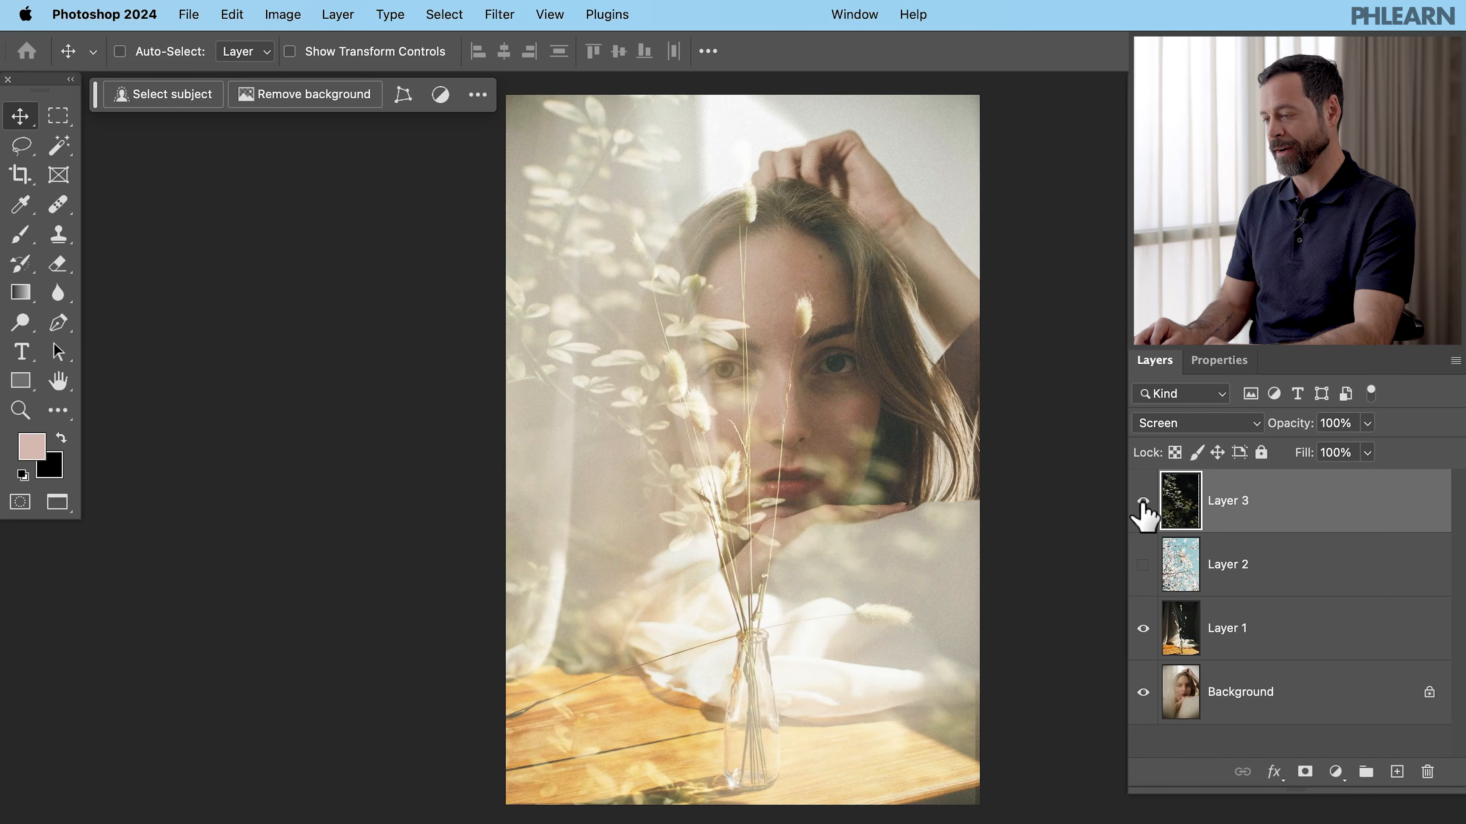